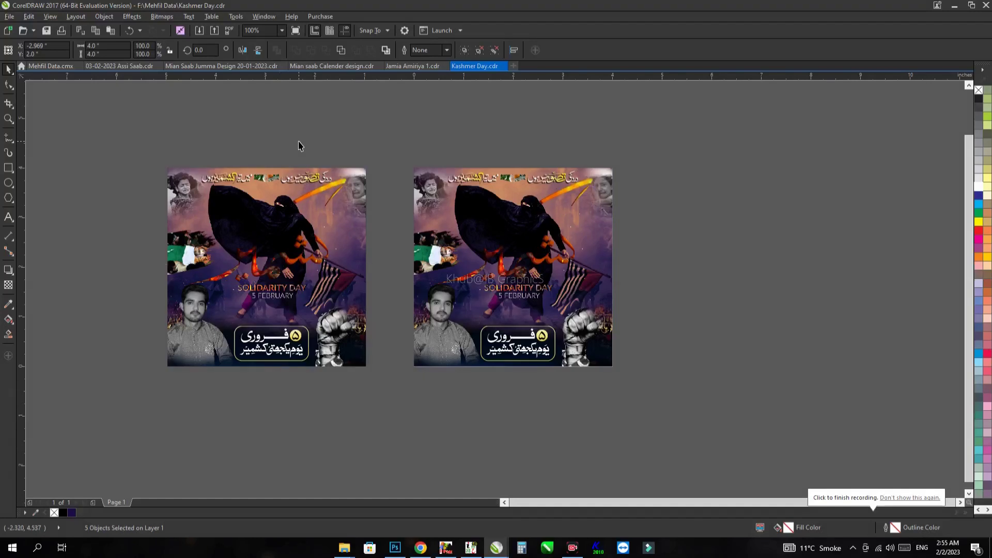
# - Zoom in and drag the Urdu header and its two flags up above the background
pyautogui.press('z')
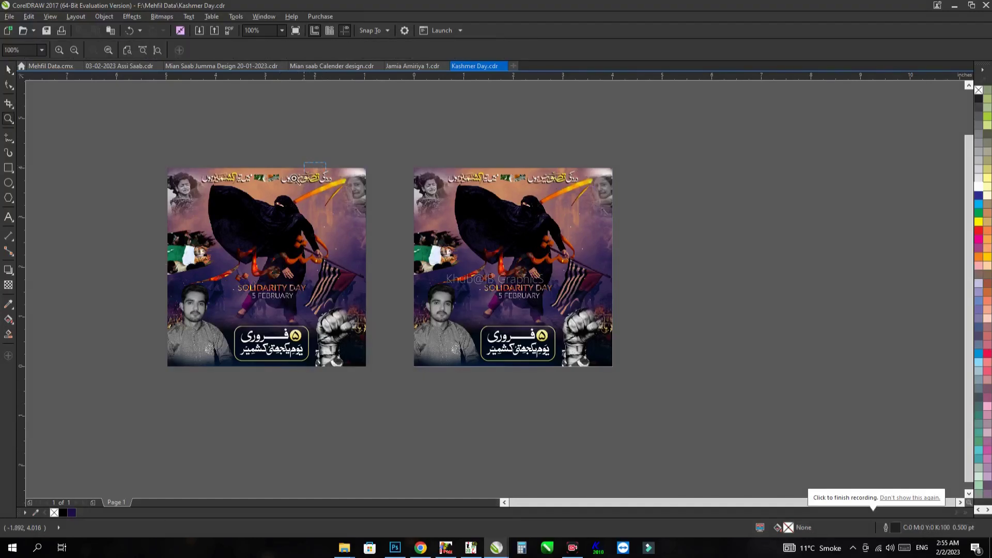
pyautogui.moveTo(327, 162); pyautogui.dragTo(273, 188)
pyautogui.press('space')
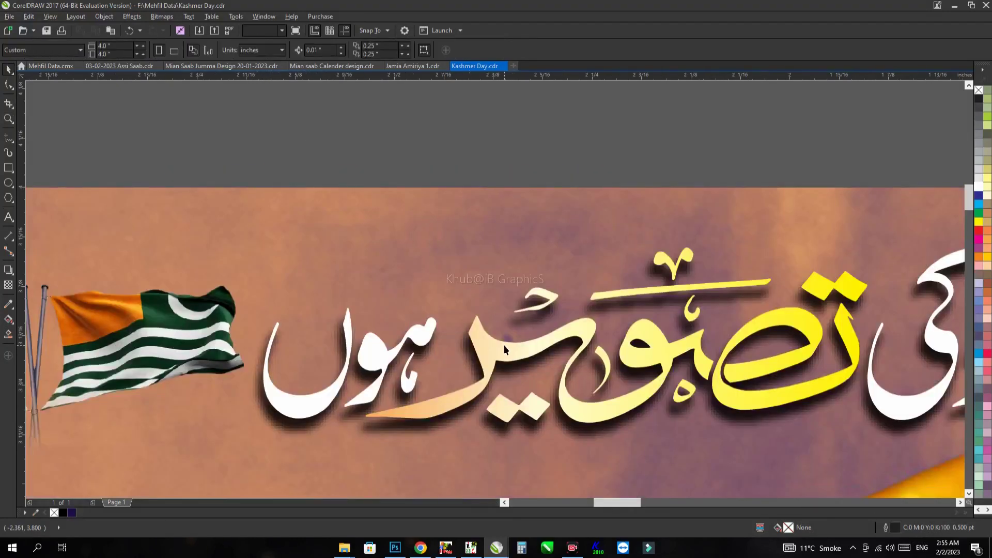
pyautogui.click(504, 345)
pyautogui.scroll(-1, 504, 346)
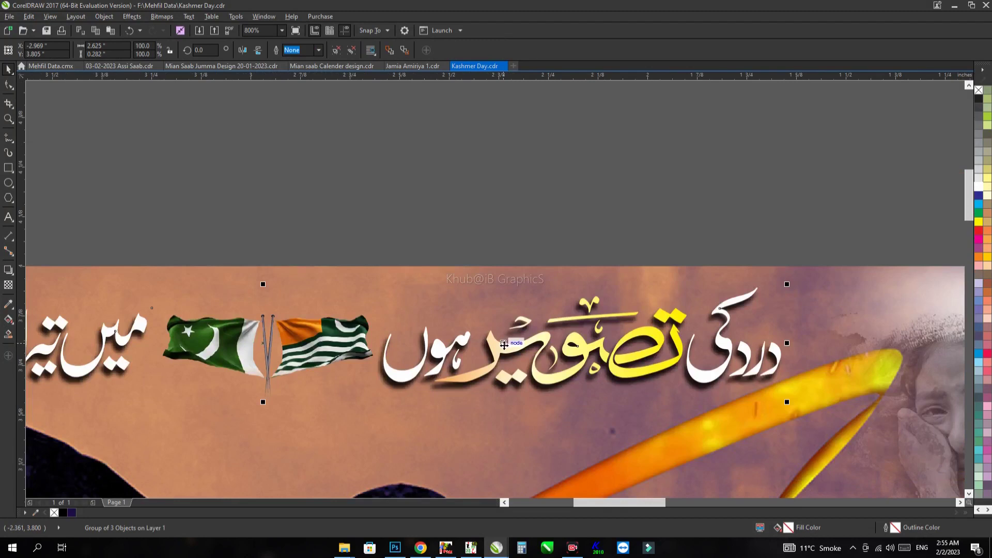
pyautogui.moveTo(504, 345); pyautogui.dragTo(496, 201)
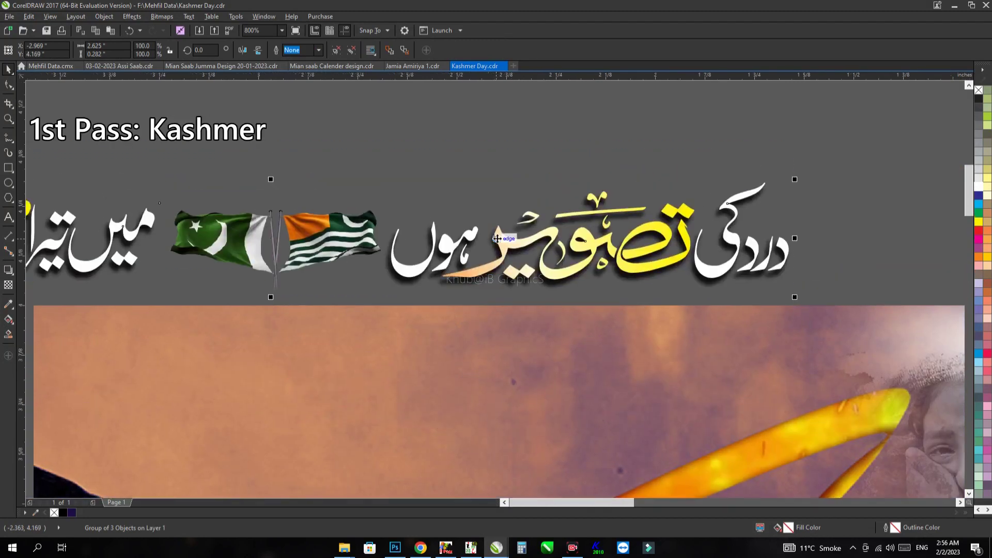
# - Ungroup the header and delete the drop shadow beneath it
pyautogui.hotkey('ctrl', 'u')
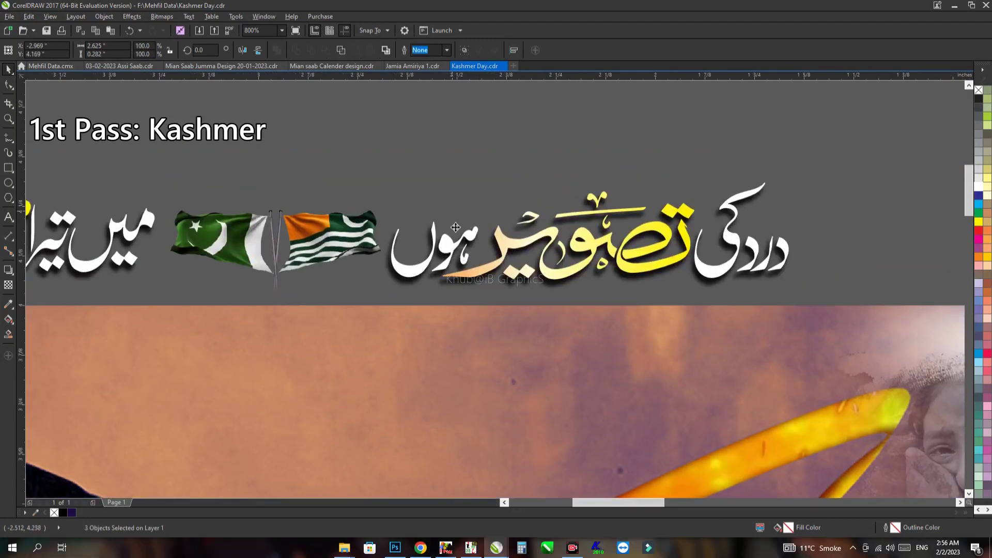
pyautogui.click(455, 227)
pyautogui.click(453, 224)
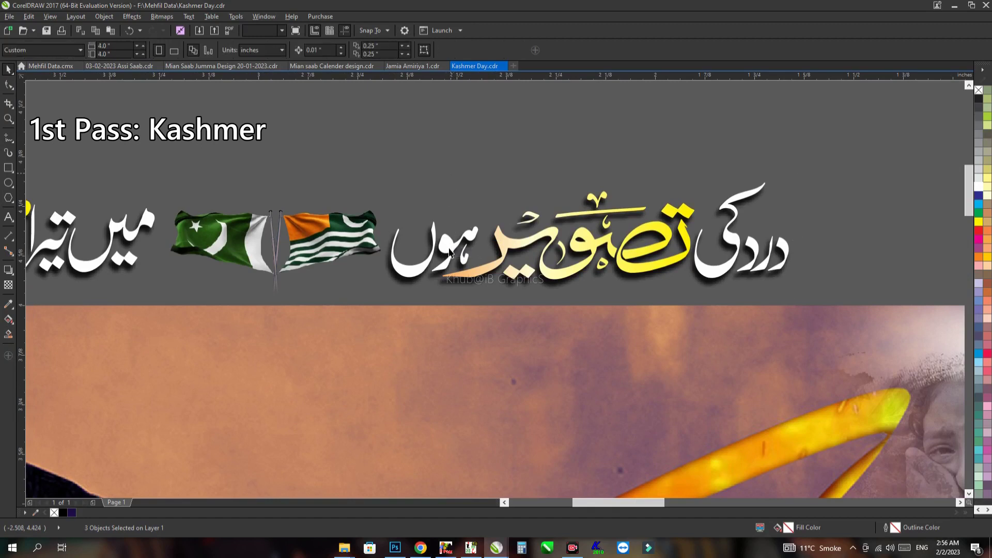
pyautogui.click(422, 285)
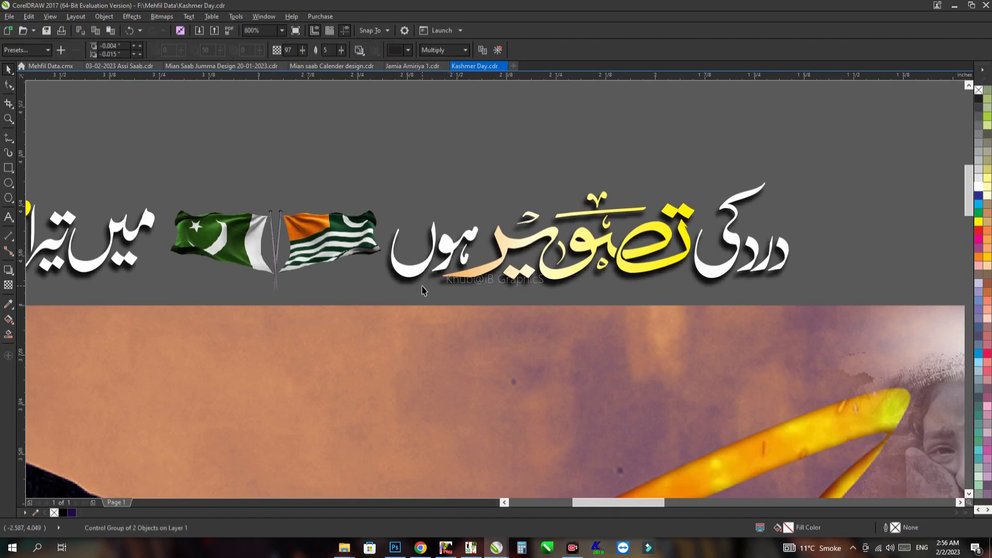
pyautogui.press('Delete')
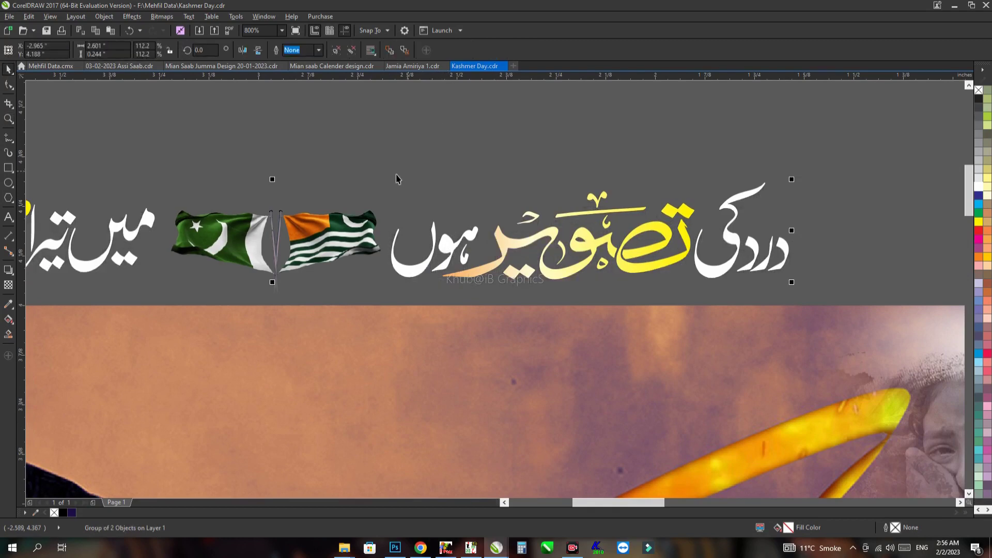
pyautogui.keyDown('ctrl'); pyautogui.click(353, 244); pyautogui.keyUp('ctrl')
pyautogui.scroll(3, 341, 222)
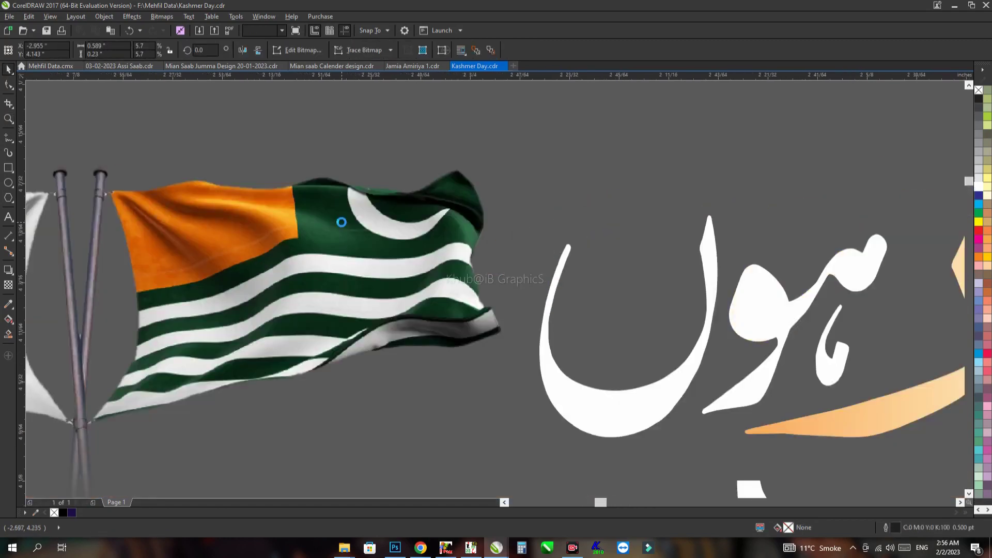
pyautogui.scroll(1, 341, 223)
pyautogui.scroll(-1, 341, 223)
pyautogui.scroll(-2, 341, 222)
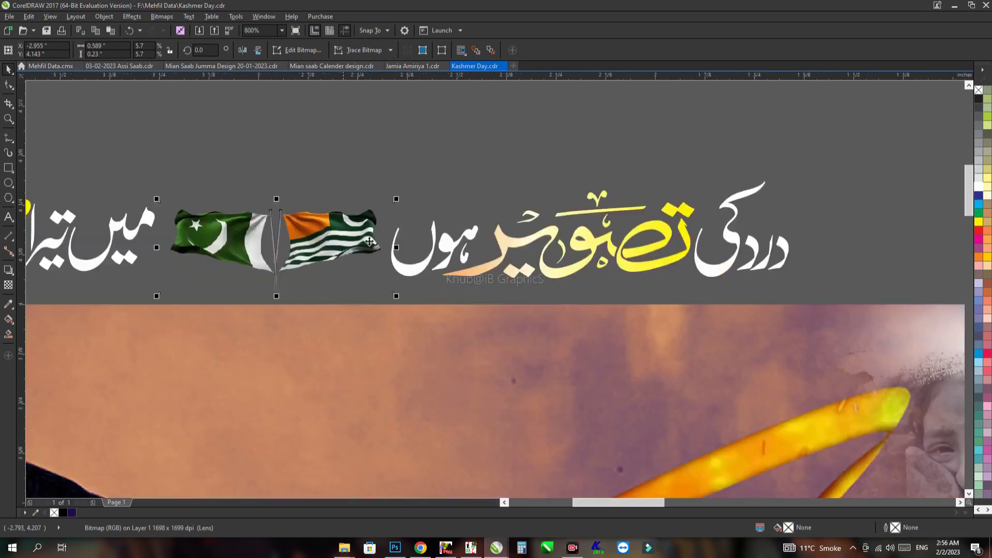
pyautogui.keyDown('ctrl'); pyautogui.click(451, 254); pyautogui.keyUp('ctrl')
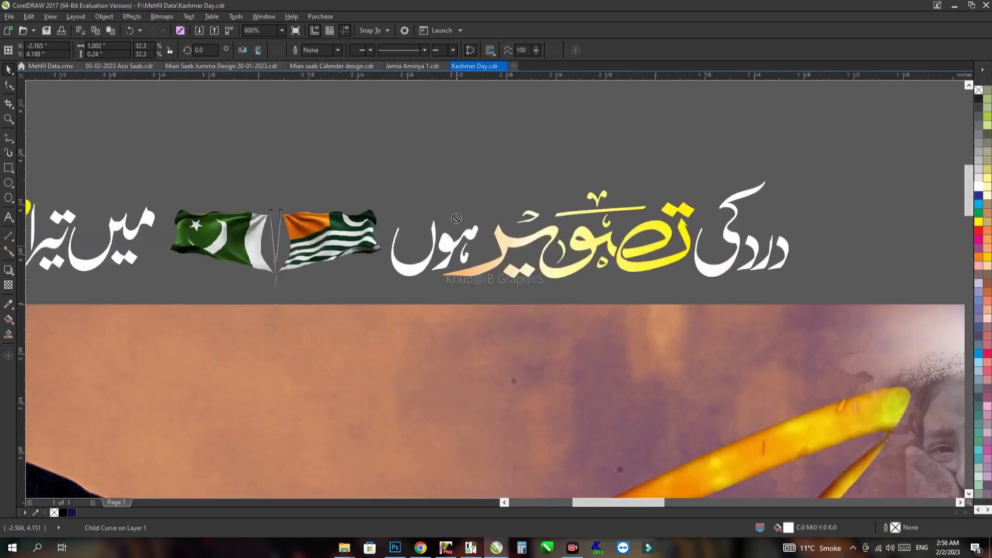
pyautogui.keyDown('ctrl'); pyautogui.click(515, 241); pyautogui.keyUp('ctrl')
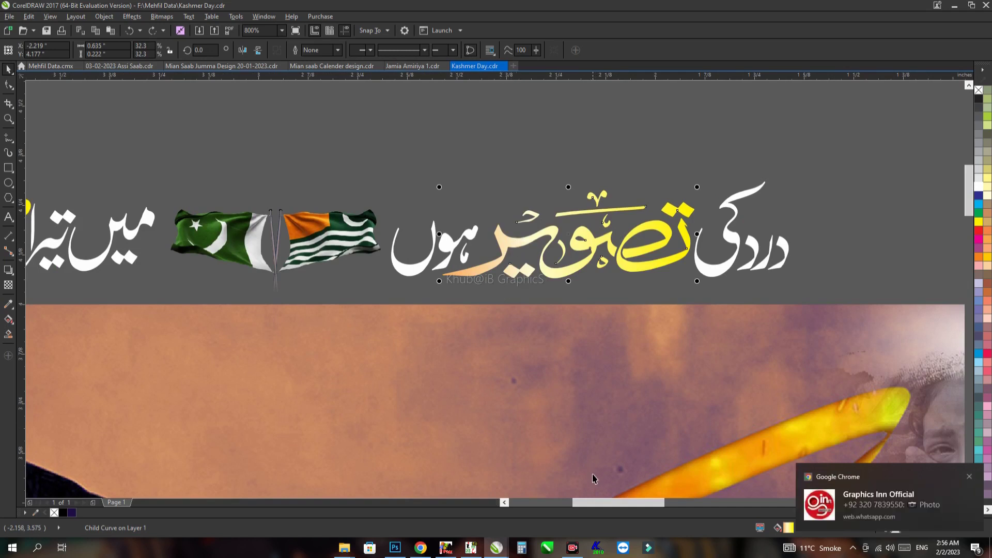
pyautogui.click(970, 481)
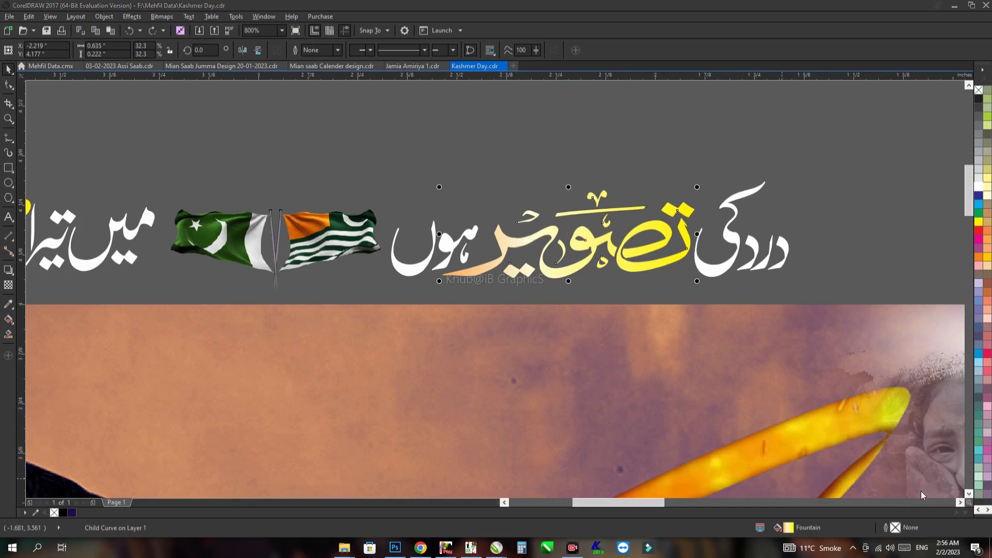
pyautogui.press('F3')
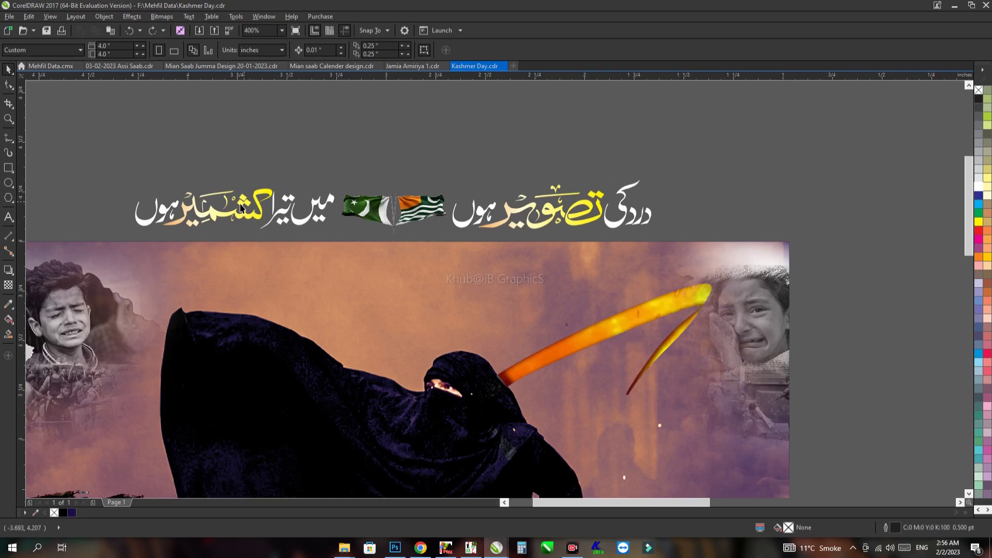
pyautogui.scroll(2, 240, 207)
pyautogui.keyDown('ctrl'); pyautogui.click(207, 227); pyautogui.keyUp('ctrl')
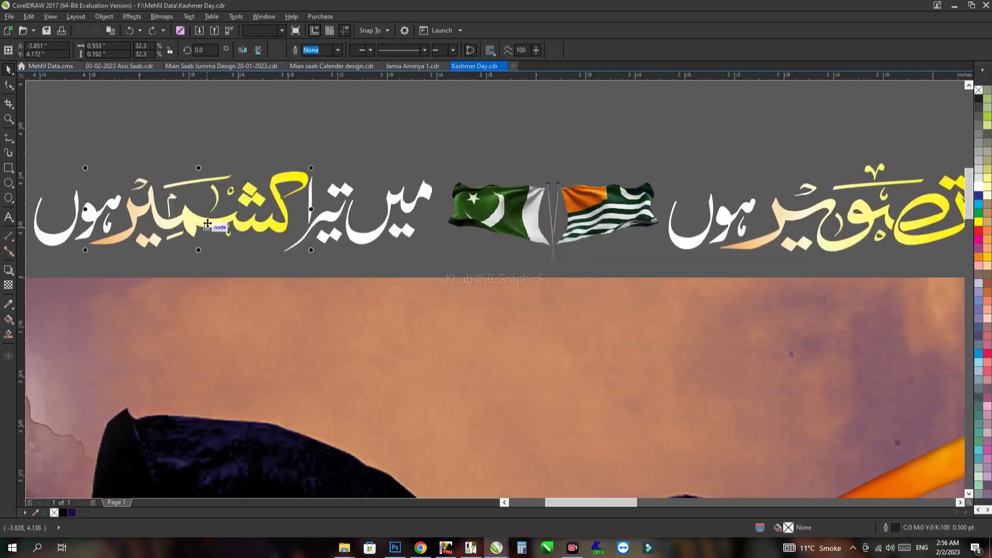
pyautogui.press('F11')
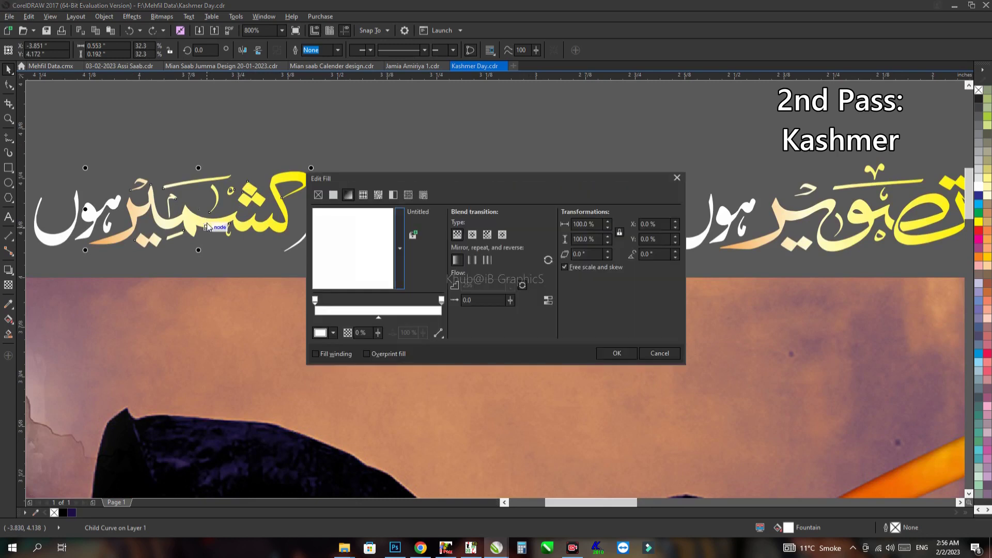
pyautogui.press('Escape')
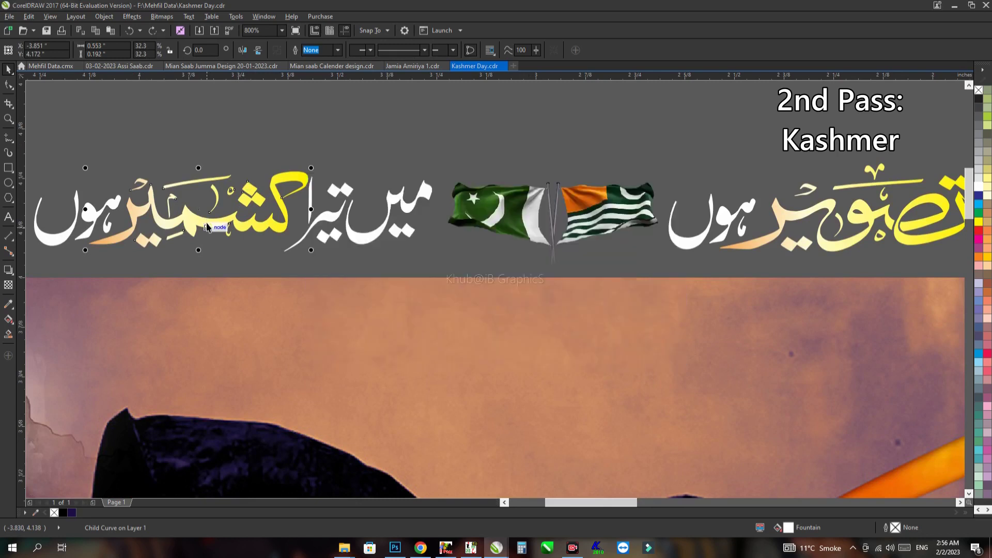
pyautogui.moveTo(207, 224); pyautogui.dragTo(221, 263)
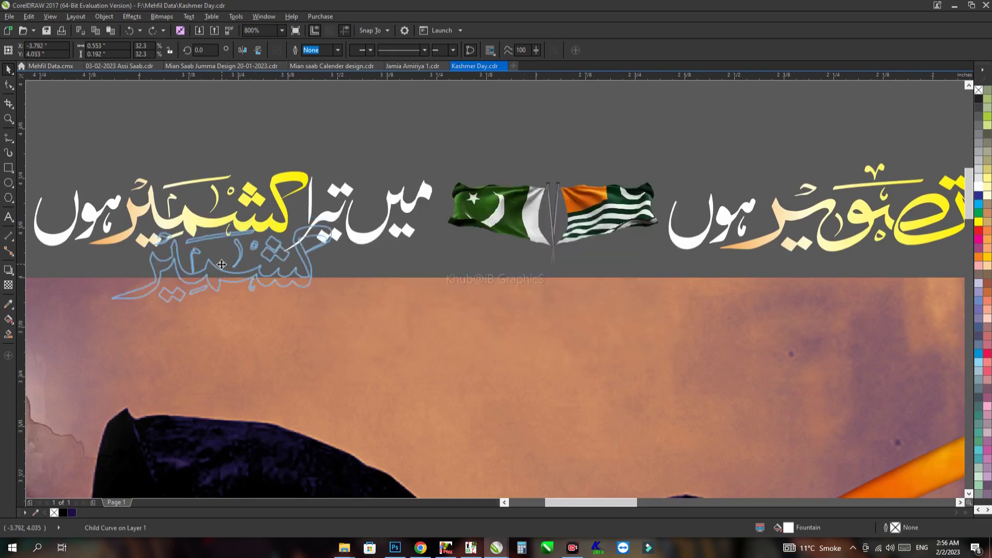
pyautogui.hotkey('ctrl', 'z')
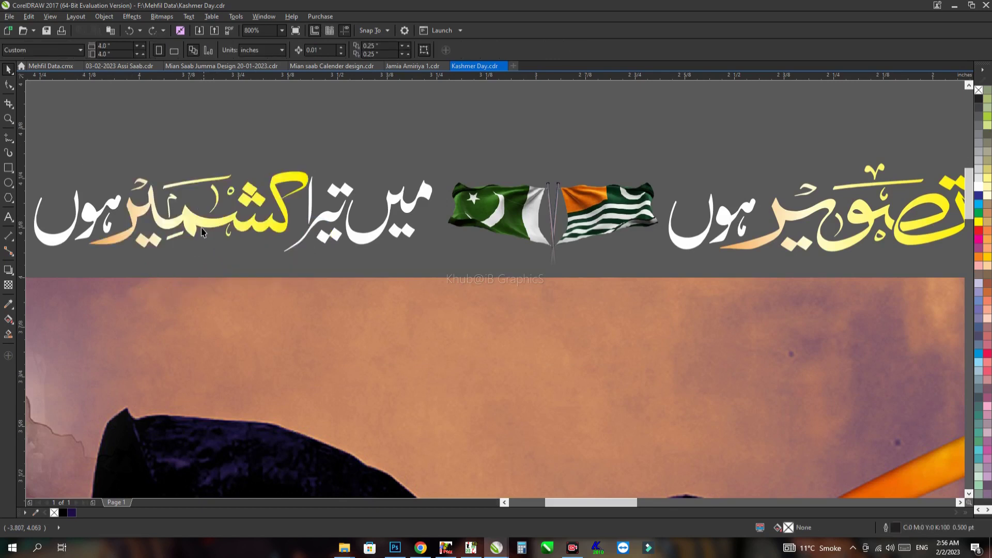
pyautogui.keyDown('ctrl'); pyautogui.click(201, 225); pyautogui.keyUp('ctrl')
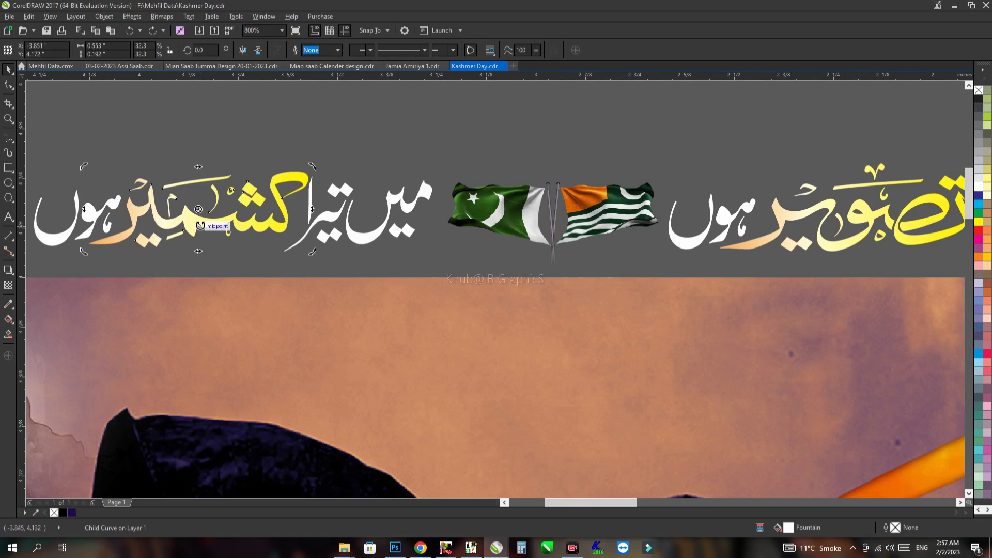
pyautogui.press('F11')
pyautogui.press('Escape')
pyautogui.click(224, 160)
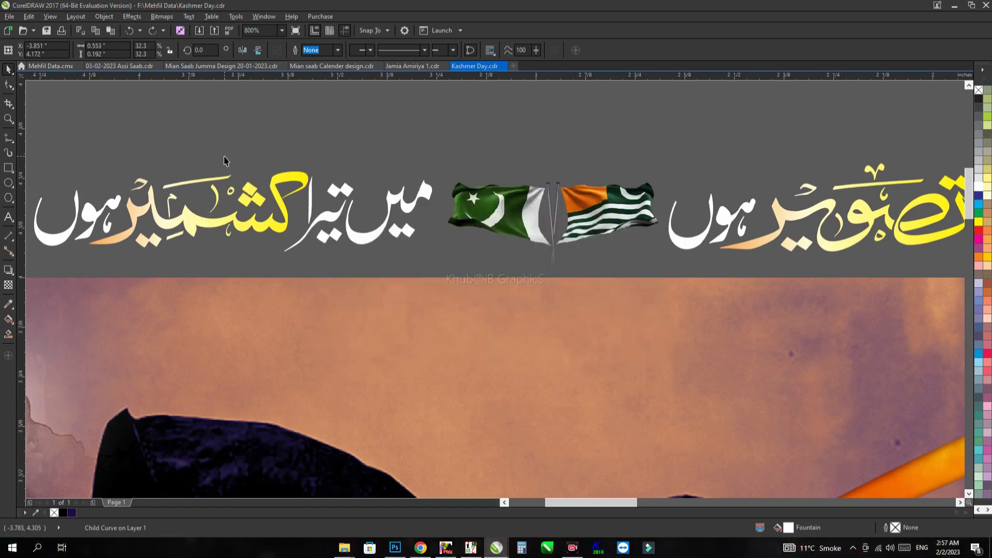
pyautogui.scroll(-1, 224, 160)
pyautogui.scroll(-1, 222, 176)
pyautogui.scroll(-1, 219, 195)
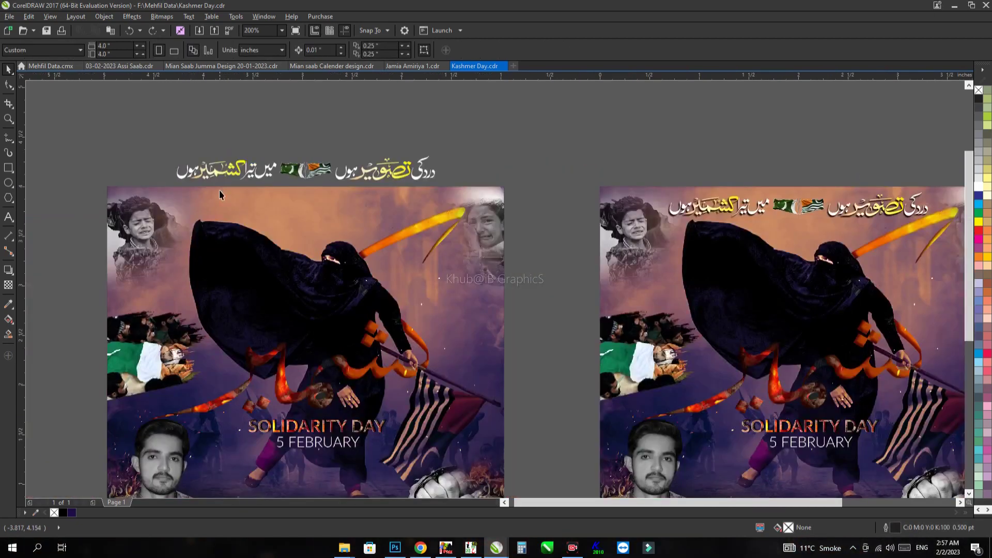
pyautogui.click(346, 251)
pyautogui.scroll(1, 372, 247)
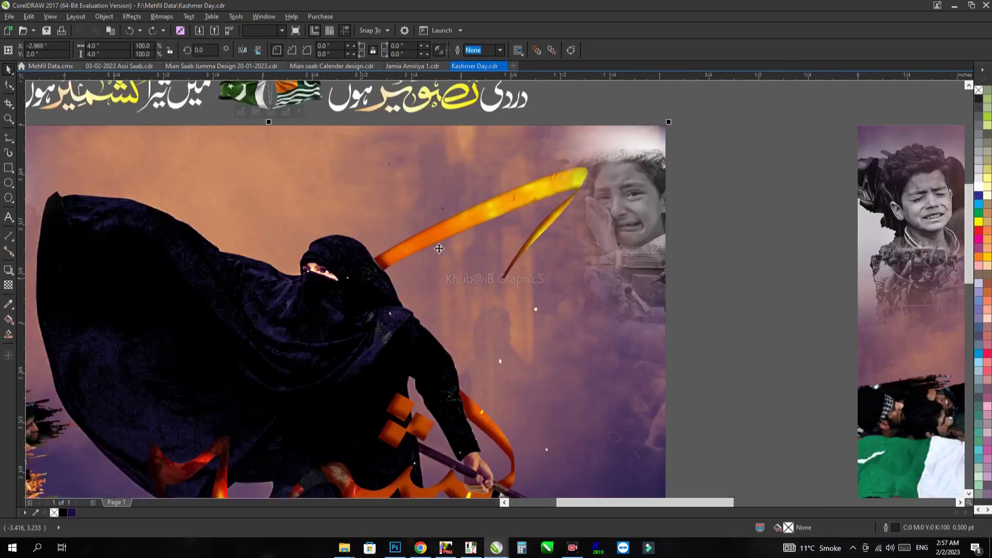
pyautogui.scroll(1, 372, 246)
pyautogui.moveTo(498, 233); pyautogui.dragTo(304, 270)
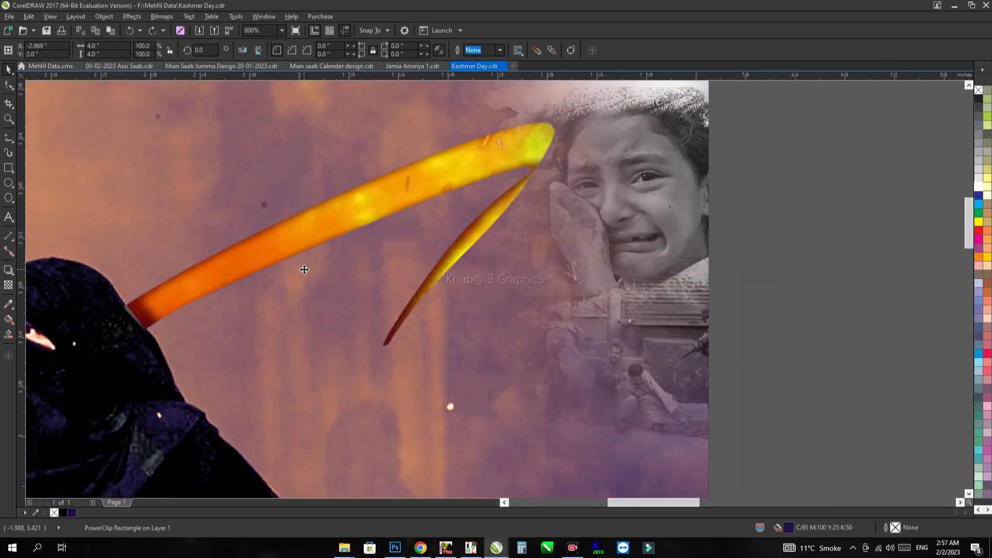
pyautogui.scroll(-1, 382, 199)
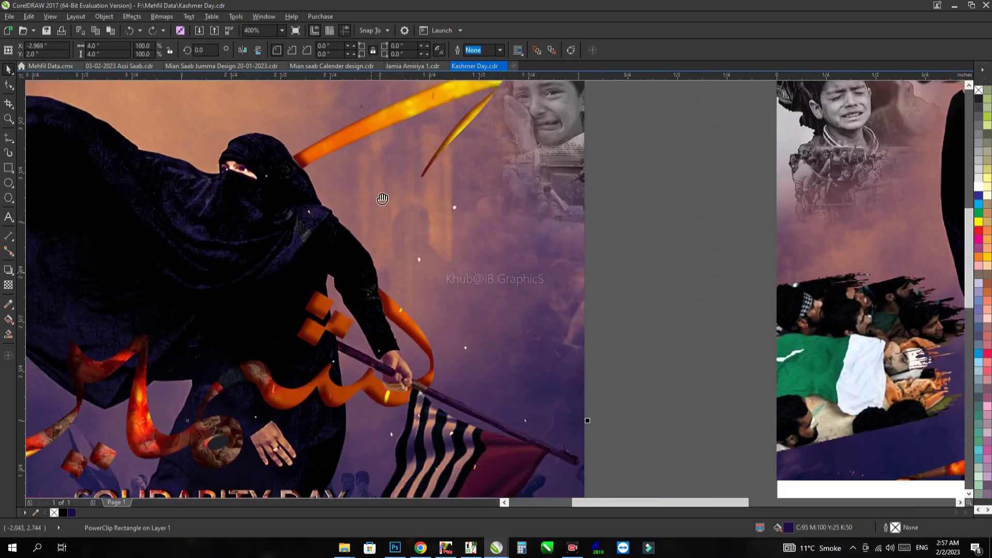
pyautogui.scroll(-1, 382, 199)
pyautogui.scroll(-2, 378, 217)
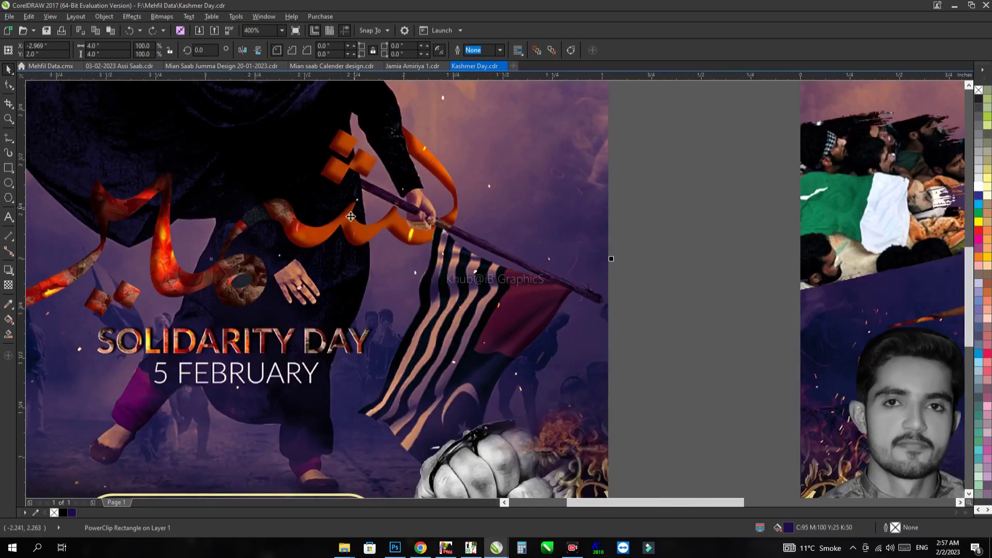
pyautogui.scroll(-2, 357, 212)
pyautogui.scroll(-2, 388, 186)
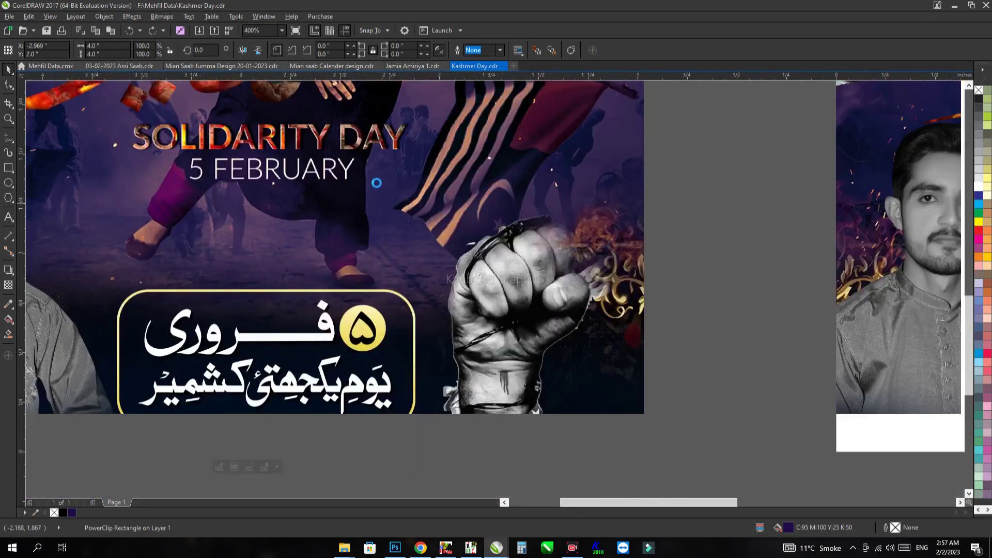
pyautogui.scroll(1, 500, 270)
pyautogui.scroll(1, 500, 270)
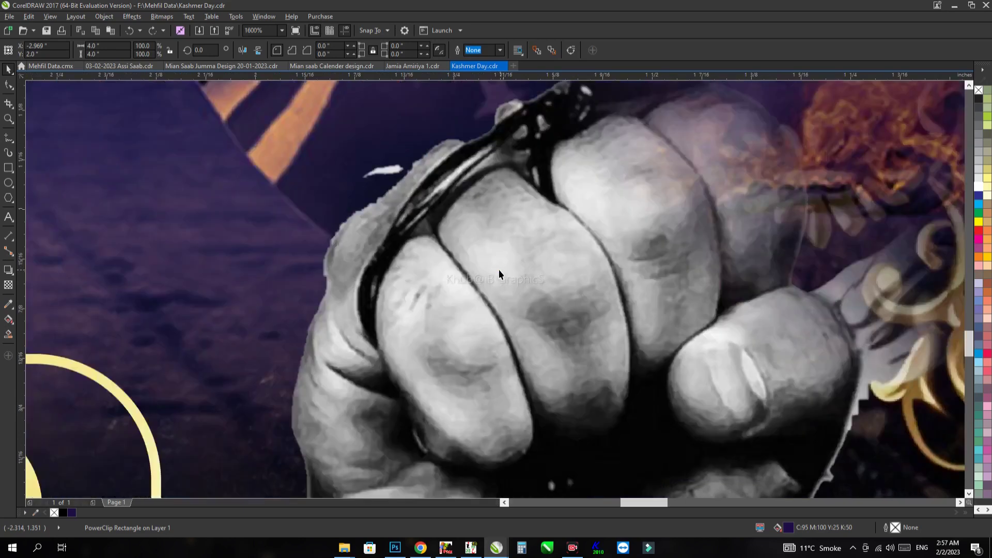
pyautogui.scroll(-1, 498, 269)
pyautogui.moveTo(492, 274); pyautogui.dragTo(489, 190)
pyautogui.scroll(-1, 438, 223)
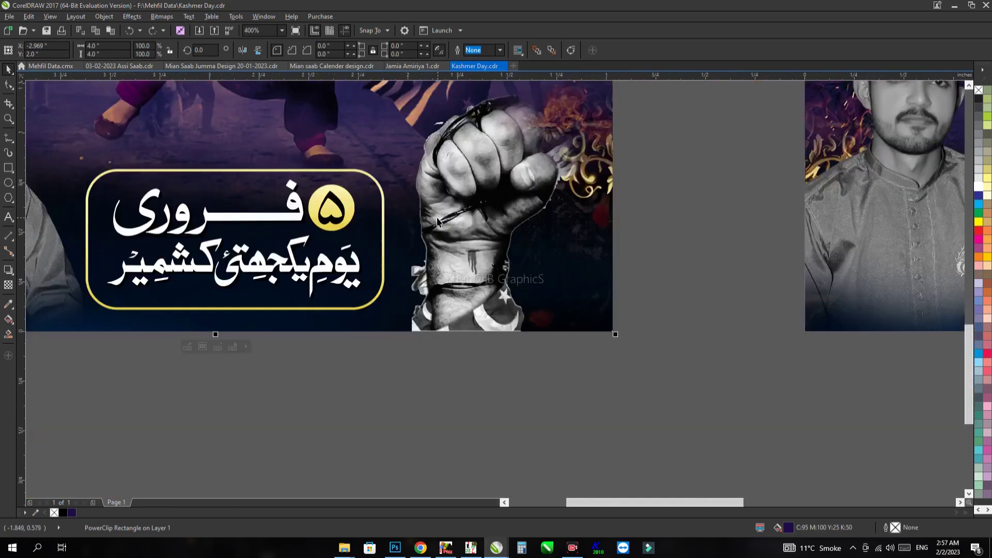
pyautogui.click(351, 273)
pyautogui.scroll(1, 352, 273)
pyautogui.scroll(1, 349, 273)
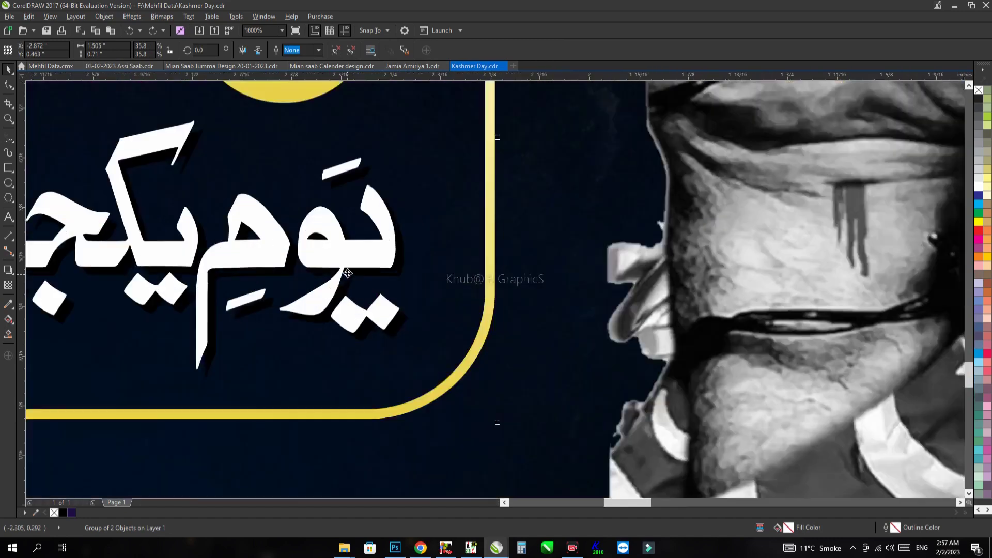
pyautogui.scroll(1, 348, 274)
pyautogui.scroll(1, 344, 272)
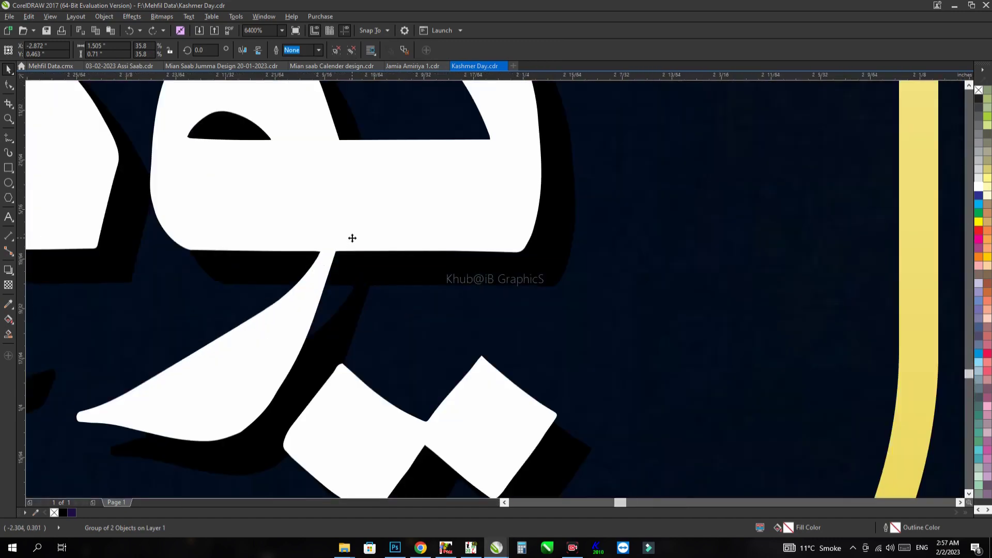
pyautogui.keyDown('ctrl'); pyautogui.click(379, 232); pyautogui.keyUp('ctrl')
pyautogui.moveTo(381, 232); pyautogui.dragTo(284, 221)
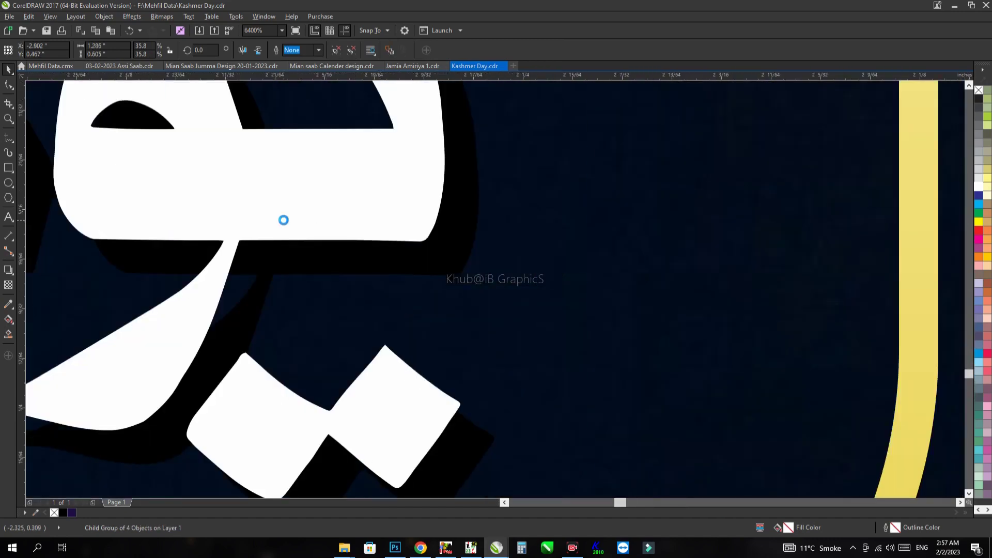
pyautogui.hotkey('ctrl', 'z')
pyautogui.scroll(-1, 284, 221)
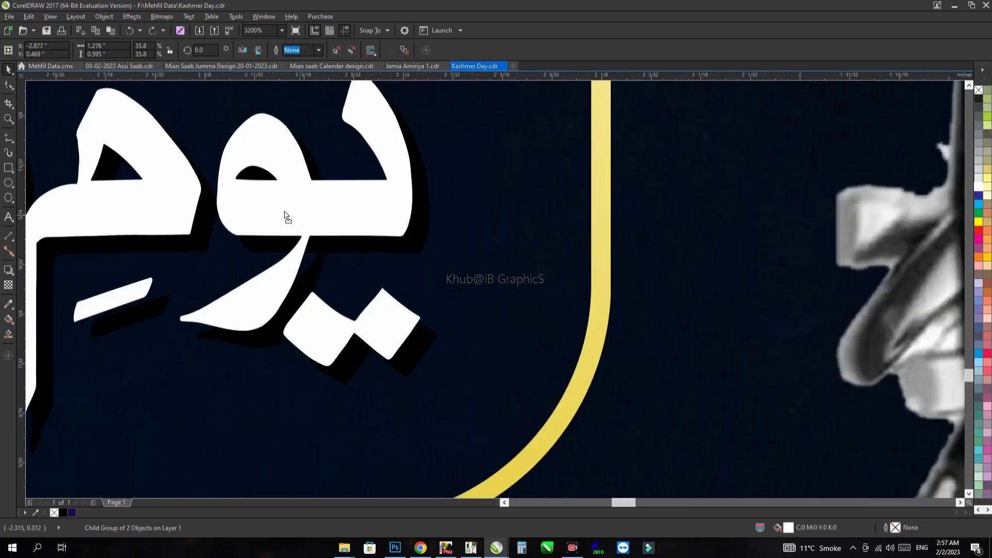
pyautogui.scroll(-1, 272, 210)
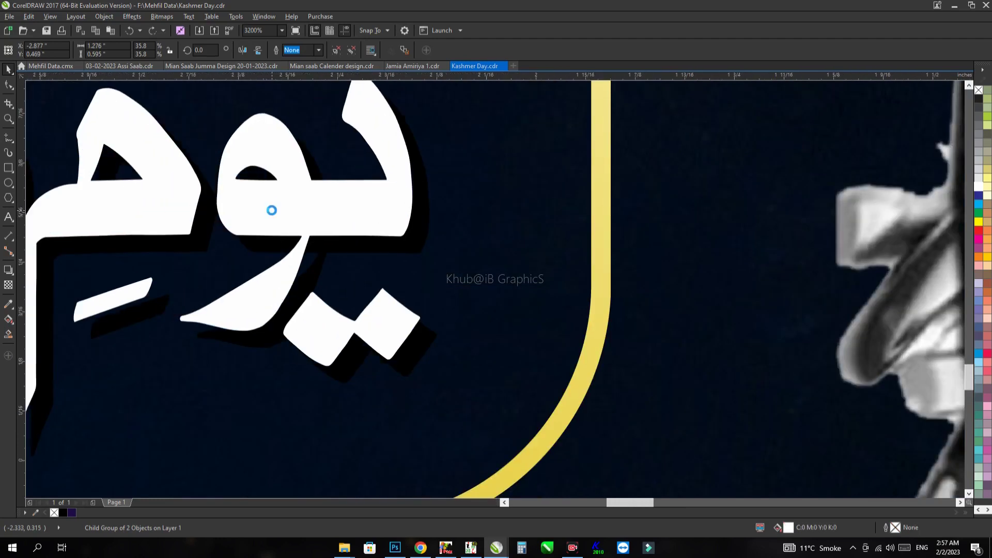
pyautogui.scroll(-1, 273, 210)
pyautogui.scroll(-1, 273, 210)
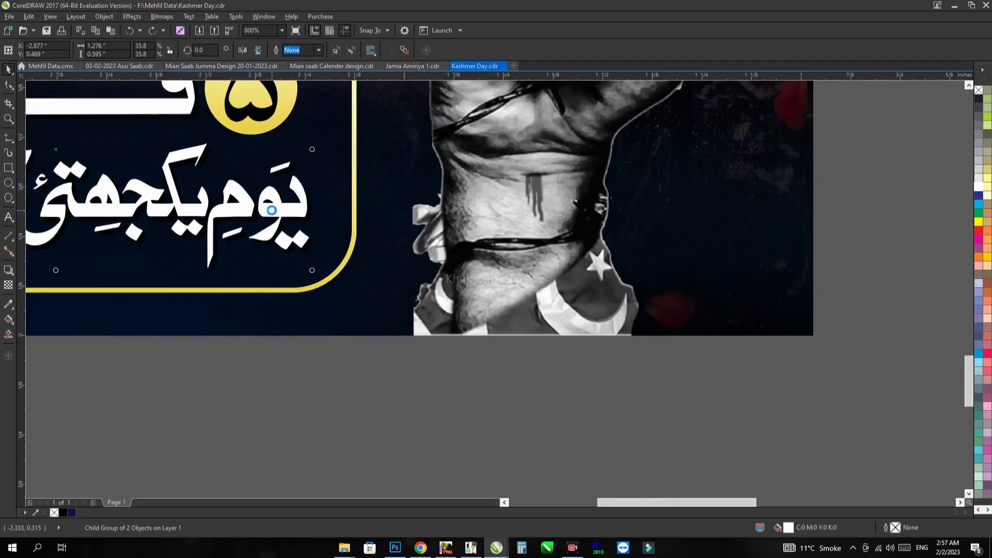
pyautogui.scroll(-1, 273, 210)
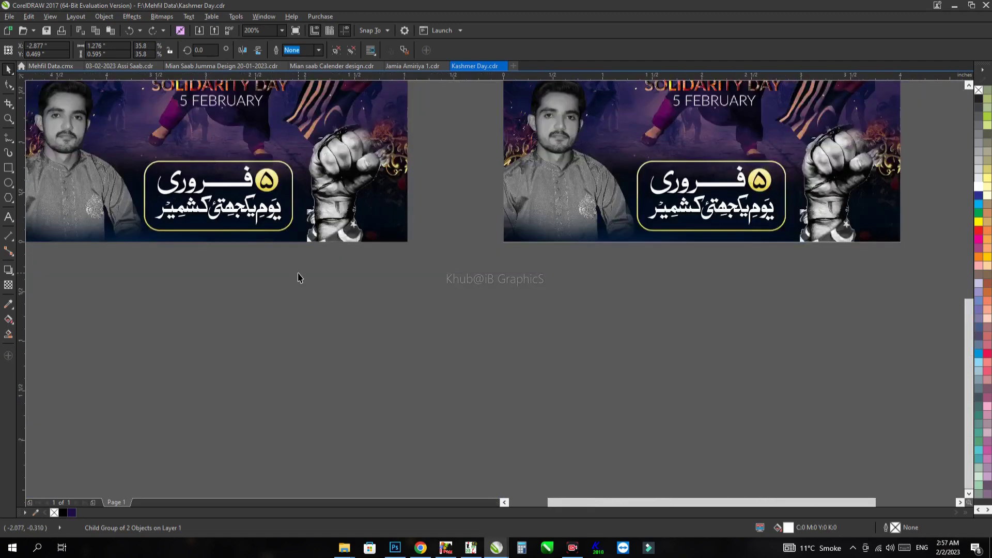
pyautogui.click(299, 277)
pyautogui.scroll(1, 279, 232)
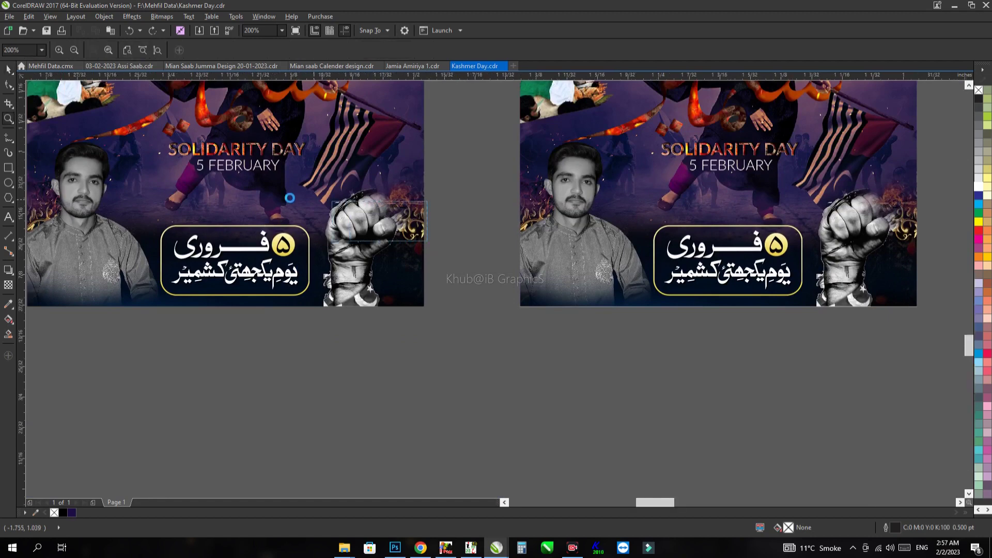
pyautogui.moveTo(321, 194); pyautogui.dragTo(409, 236)
pyautogui.scroll(-1, 276, 198)
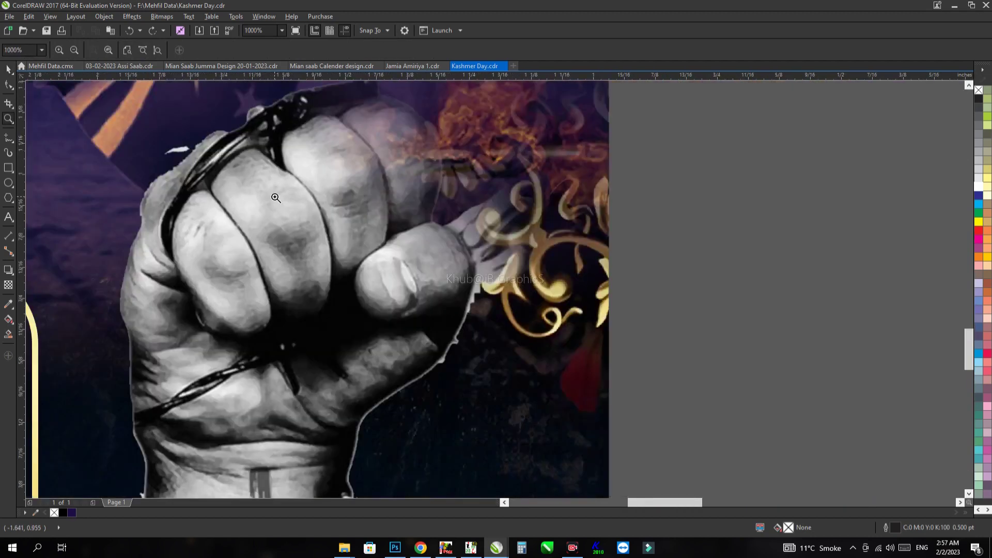
pyautogui.press('F4')
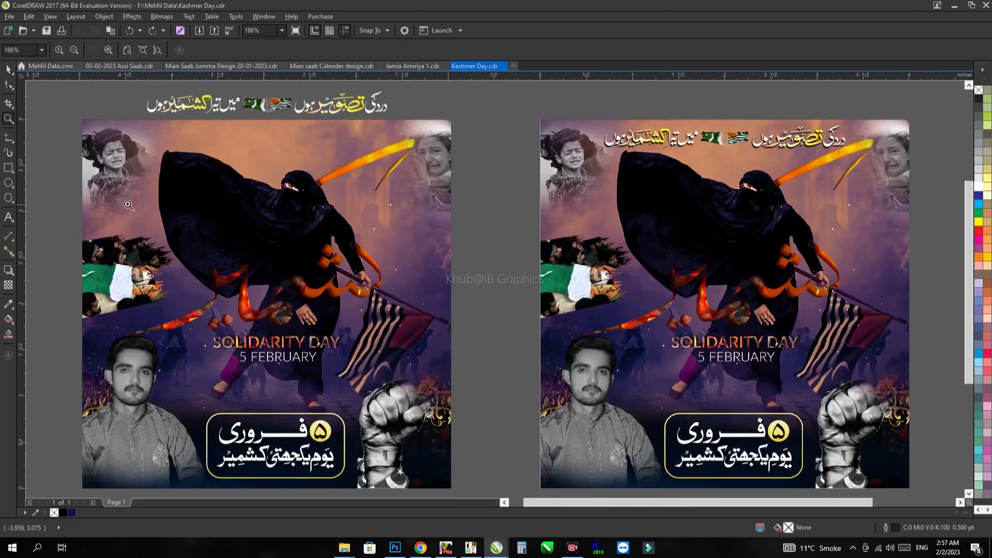
pyautogui.moveTo(191, 235); pyautogui.dragTo(37, 305)
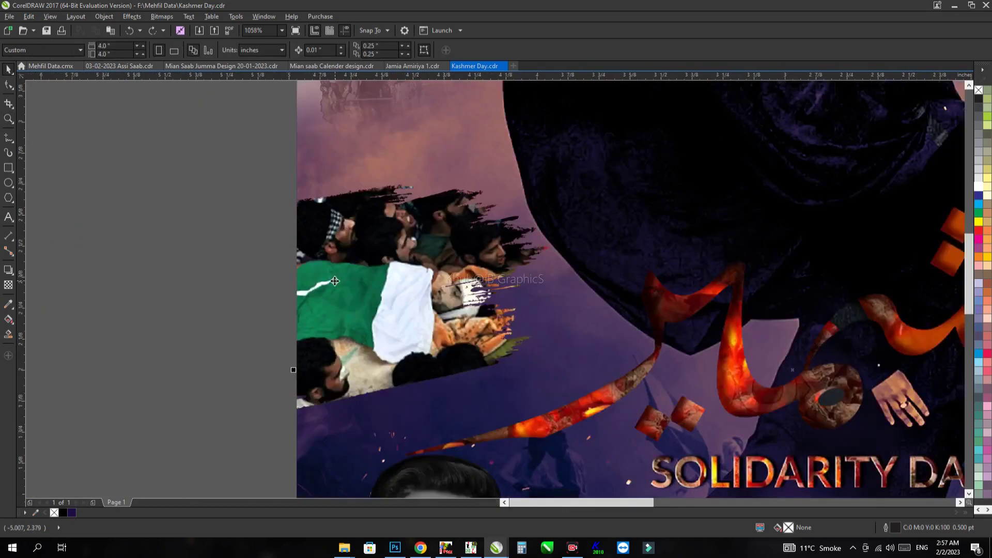
# - Select the poster's clipped background frame for PowerClip editing
pyautogui.click(335, 281)
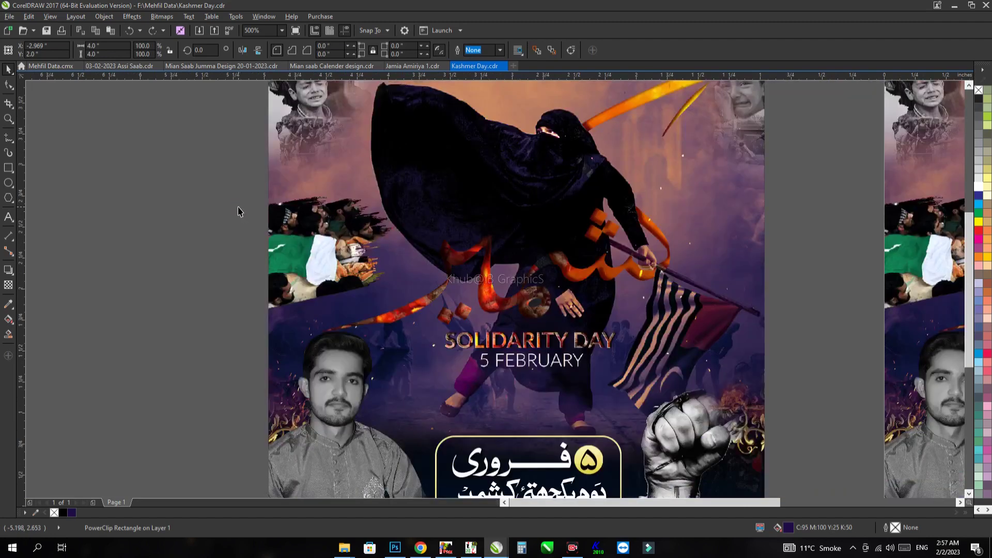
pyautogui.scroll(-1, 239, 212)
pyautogui.click(238, 211)
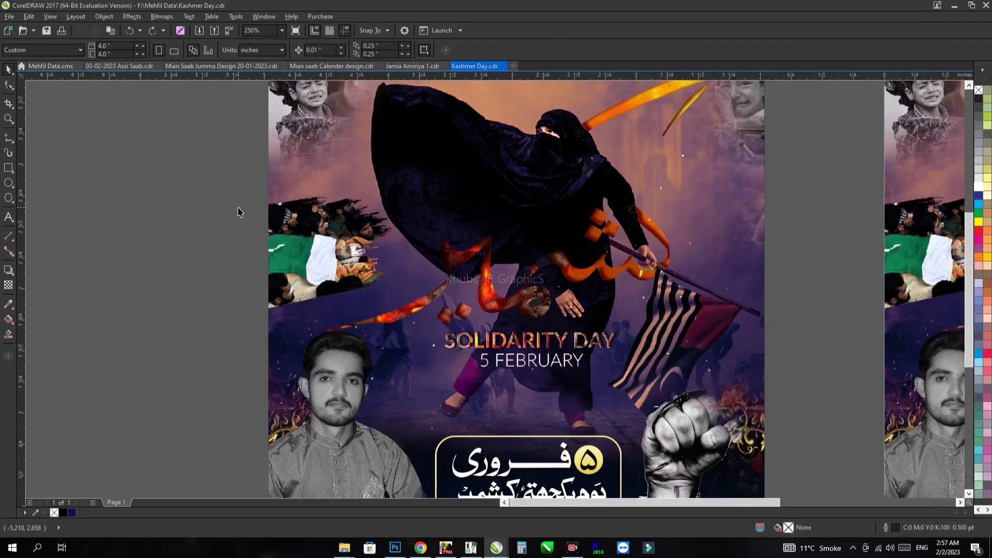
pyautogui.click(284, 241)
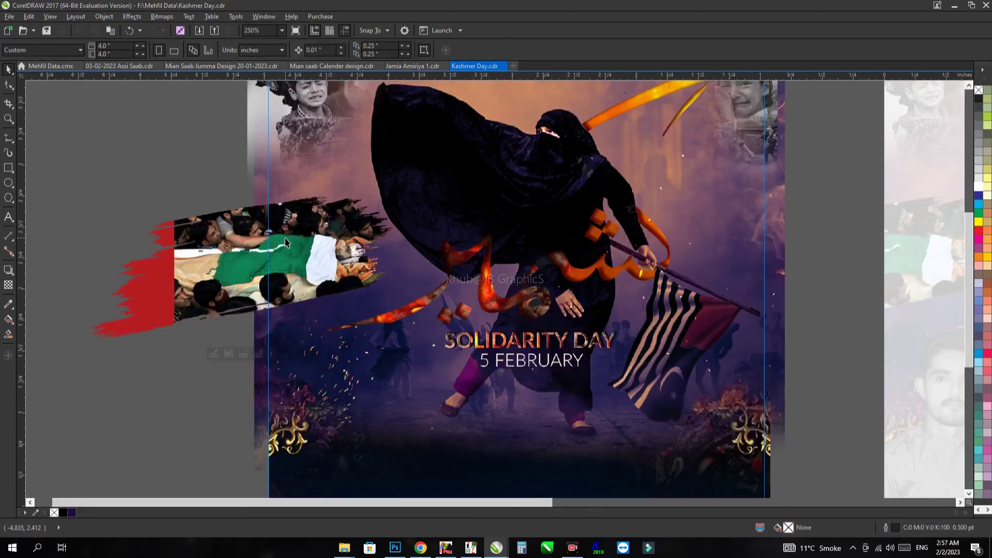
# - Open the red crowd brush stroke's nested PowerClip, inspect the crowd photo, and close it again
pyautogui.click(285, 239)
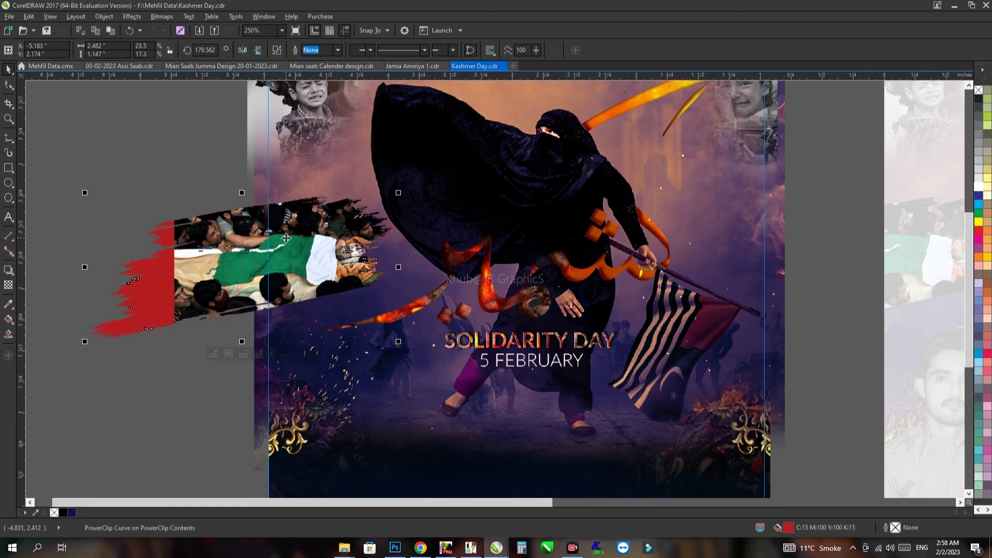
pyautogui.click(287, 239)
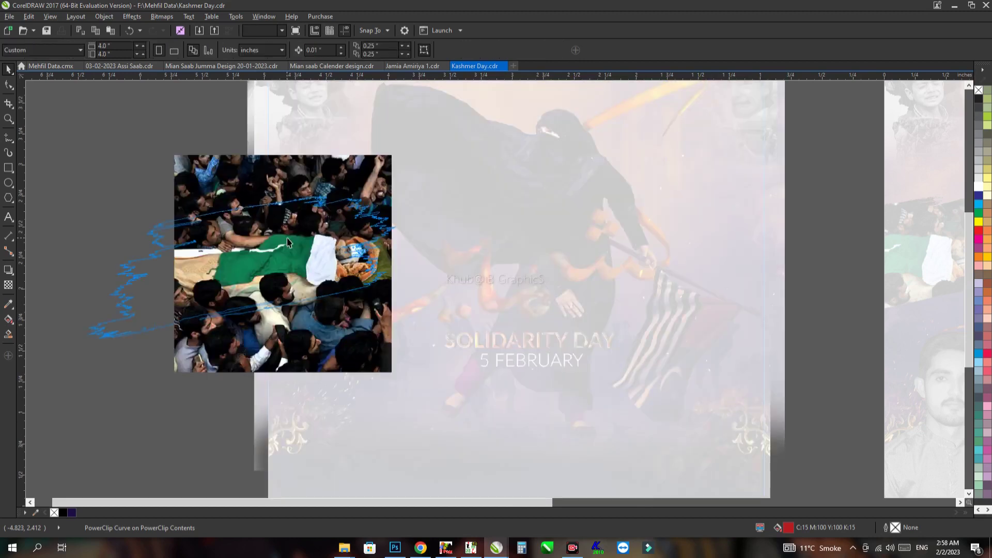
pyautogui.click(330, 244)
pyautogui.scroll(2, 330, 244)
pyautogui.scroll(2, 330, 244)
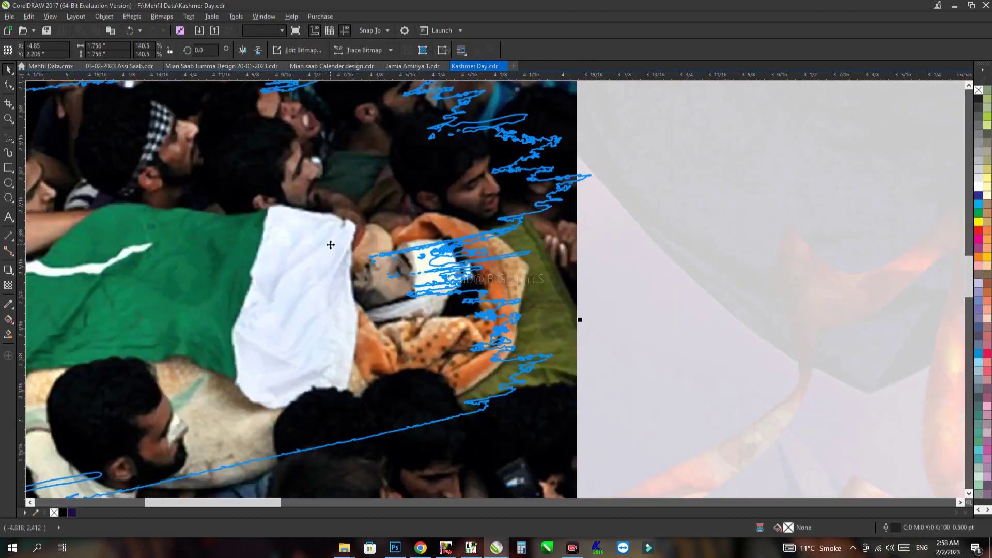
pyautogui.scroll(-2, 331, 245)
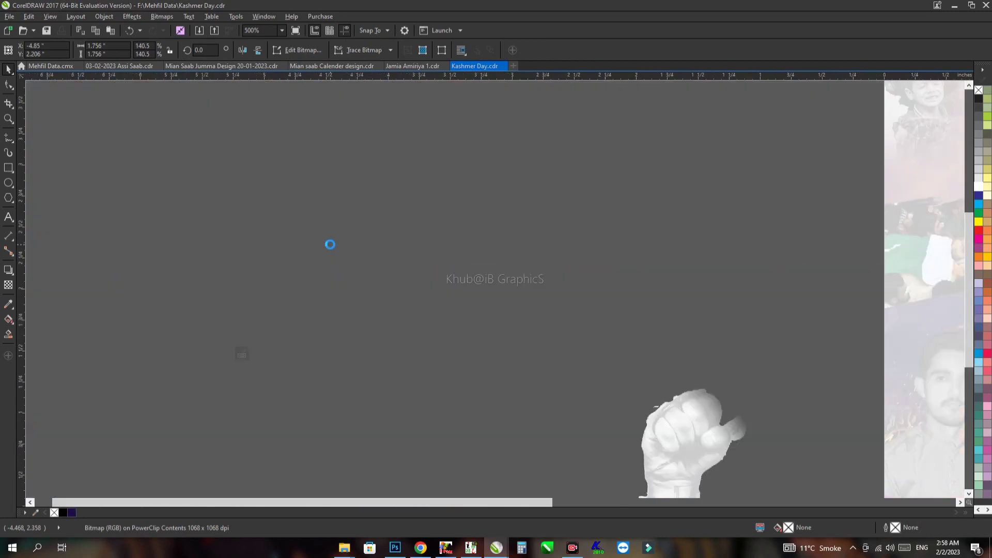
pyautogui.scroll(-2, 331, 245)
pyautogui.click(76, 203)
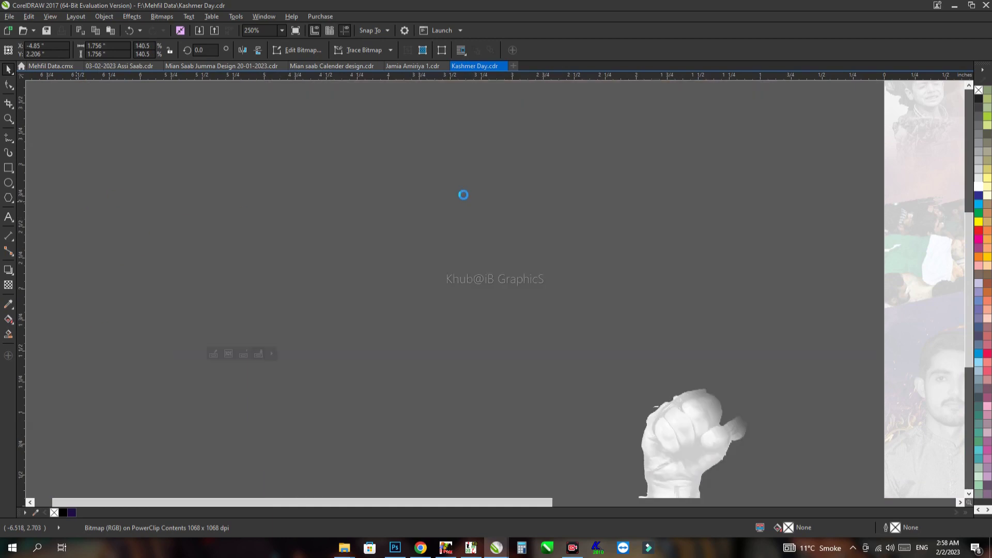
pyautogui.click(118, 198)
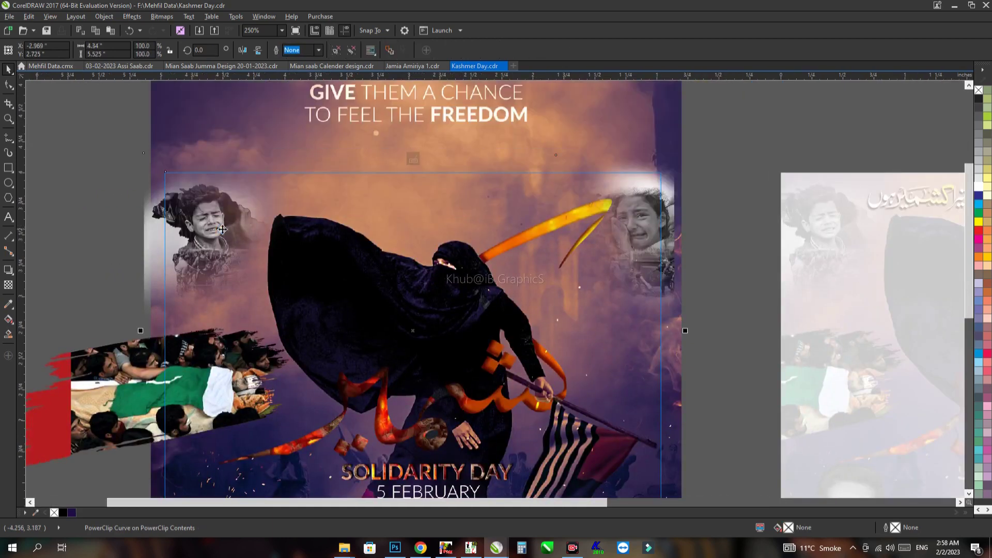
# - Move the crying boy photo off the poster's left and the crying girl photo off its right
pyautogui.click(115, 252)
pyautogui.click(163, 253)
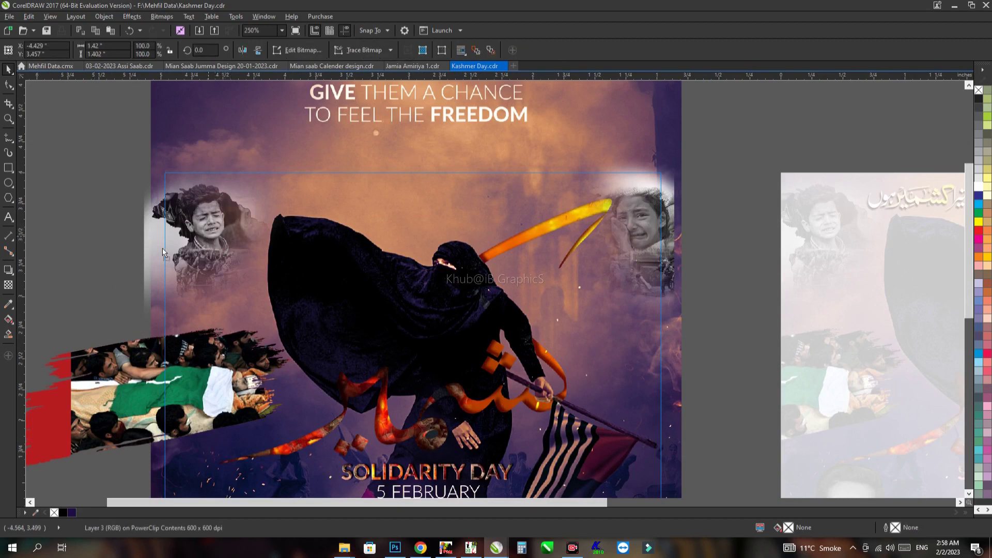
pyautogui.moveTo(163, 253); pyautogui.dragTo(97, 212)
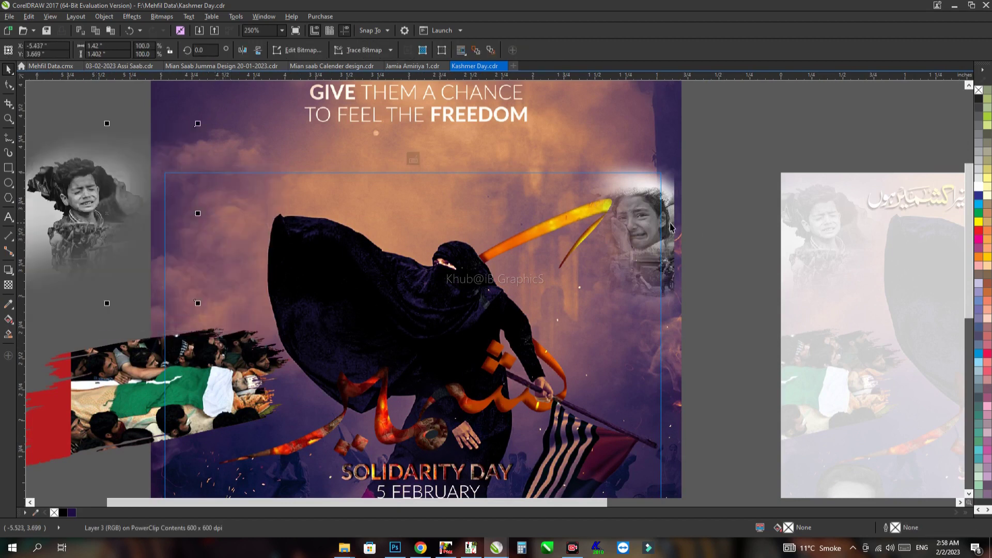
pyautogui.moveTo(660, 221); pyautogui.dragTo(743, 207)
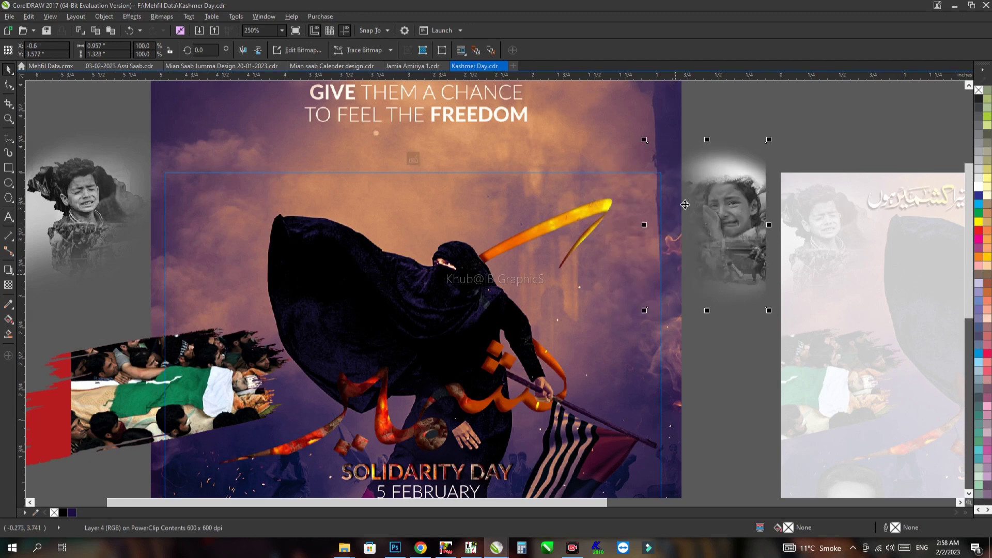
# - Scroll up and down to review the photos' new placement around the poster
pyautogui.scroll(-3, 685, 204)
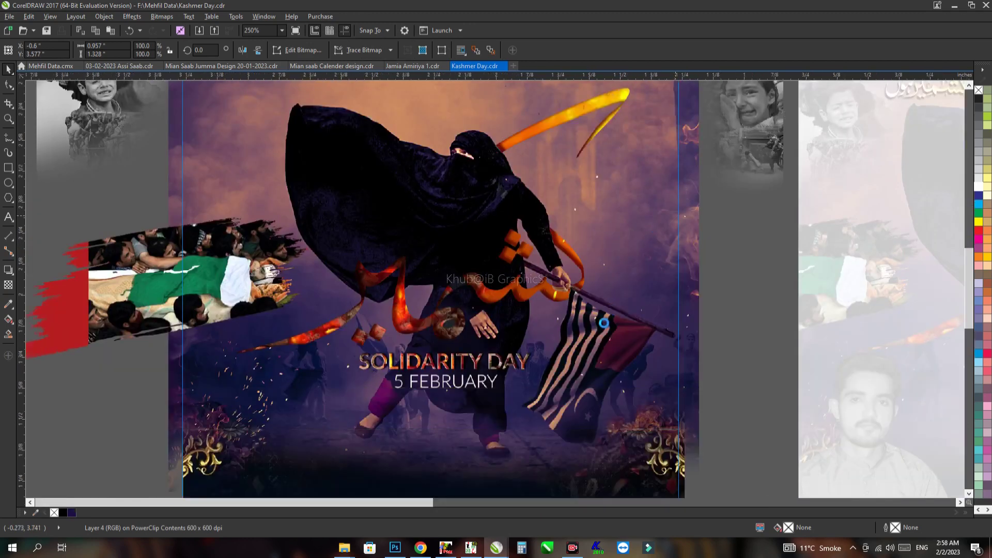
pyautogui.scroll(2, 605, 325)
pyautogui.scroll(2, 605, 326)
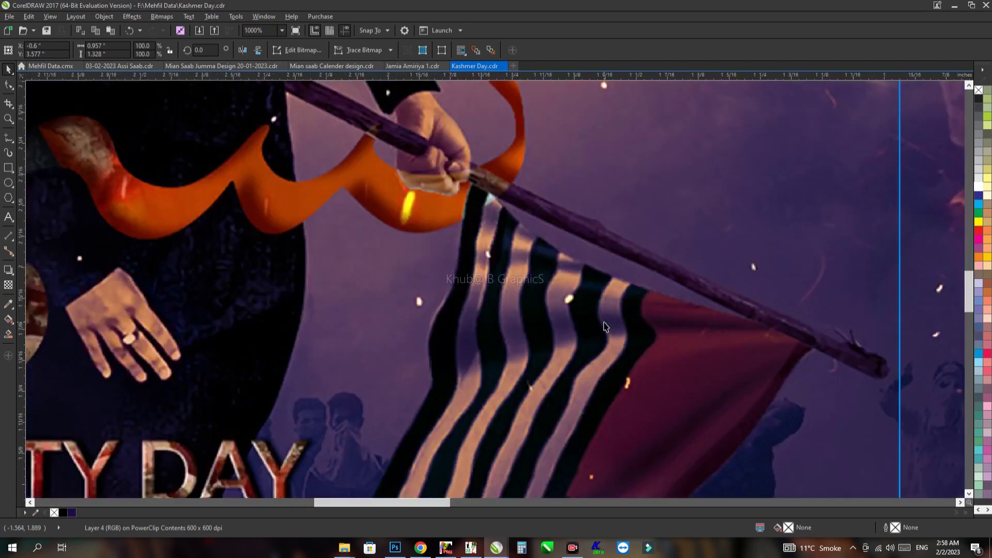
pyautogui.scroll(2, 606, 326)
pyautogui.scroll(-2, 605, 325)
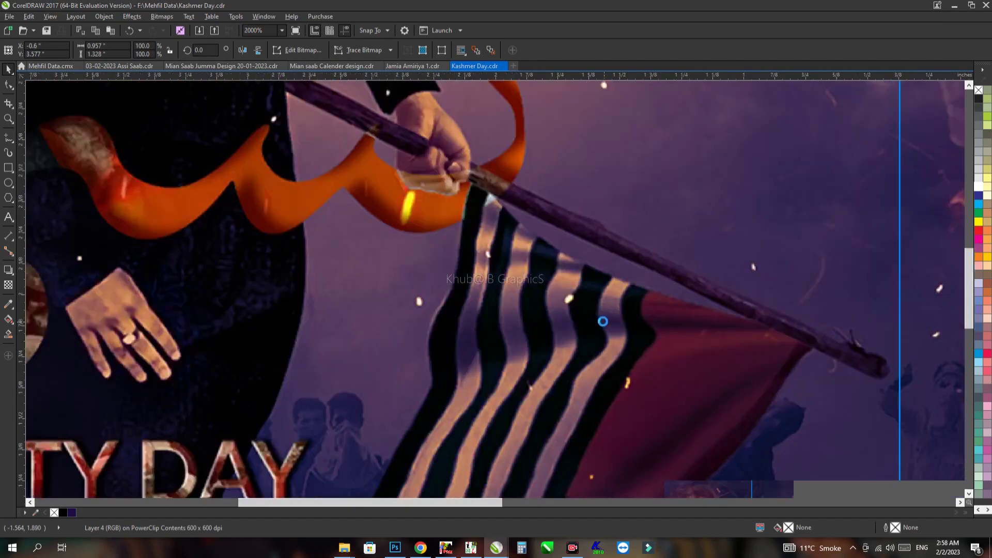
pyautogui.scroll(-2, 603, 323)
pyautogui.scroll(-3, 652, 243)
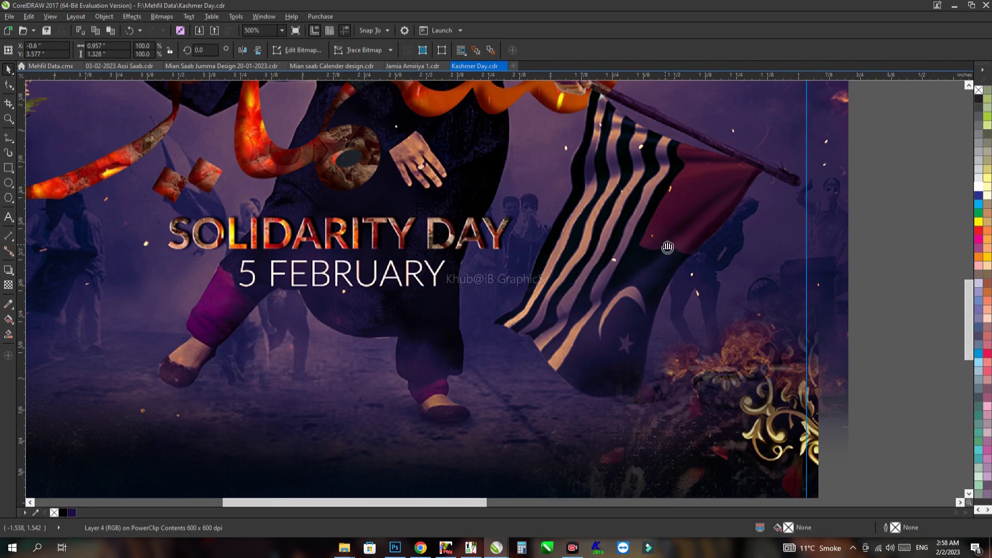
pyautogui.scroll(-2, 668, 247)
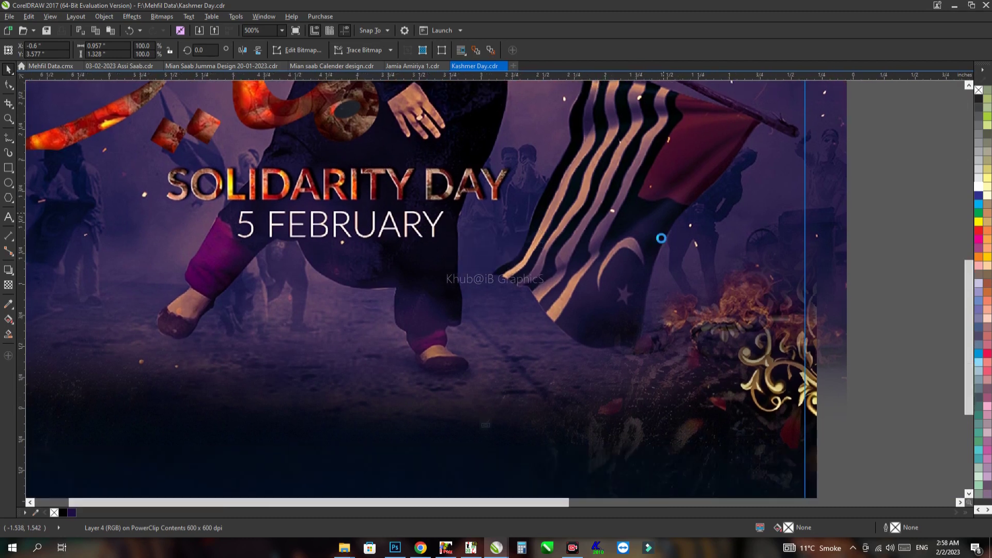
pyautogui.scroll(-1, 662, 238)
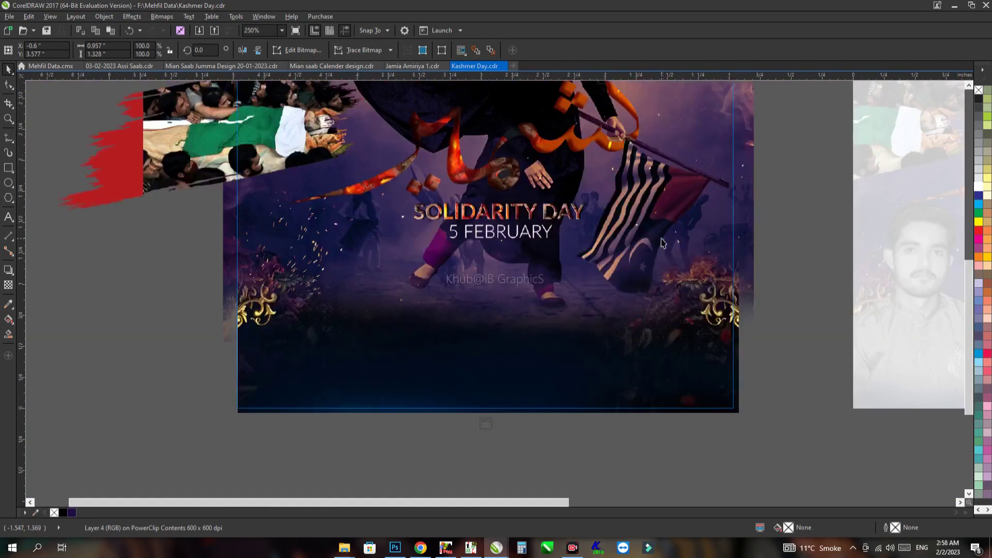
pyautogui.scroll(-1, 662, 240)
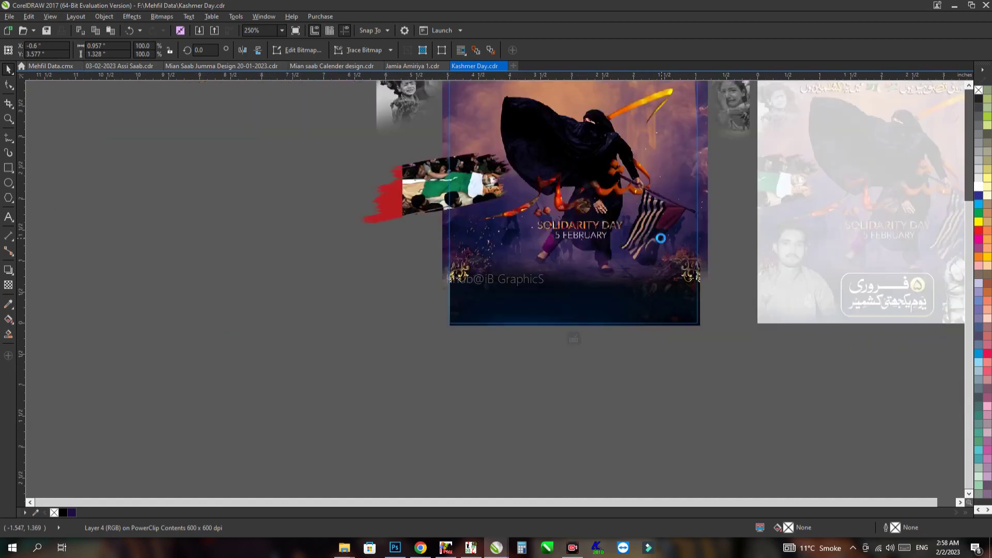
pyautogui.scroll(2, 672, 293)
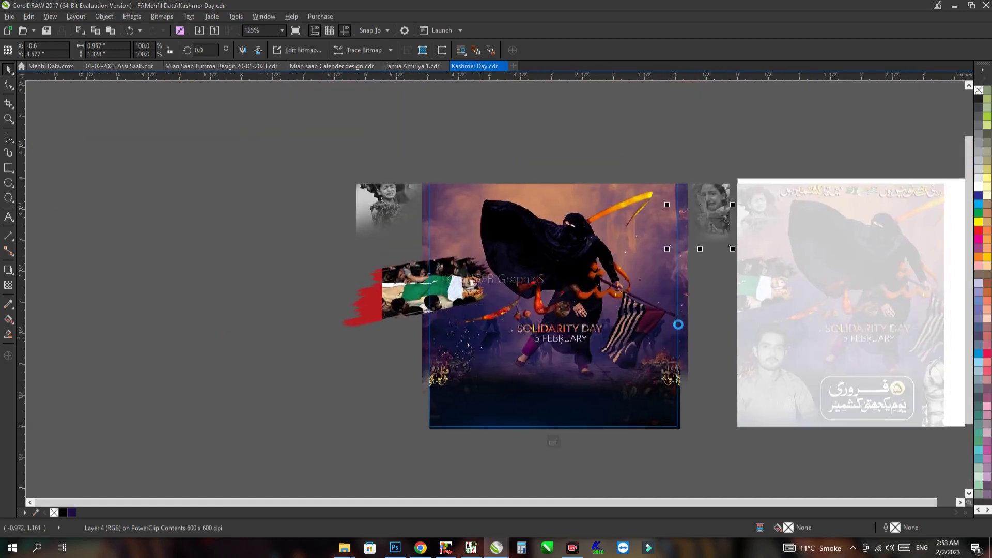
# - Check the orange ribbon close-up, then undo so both child photos return inside the poster
pyautogui.click(694, 312)
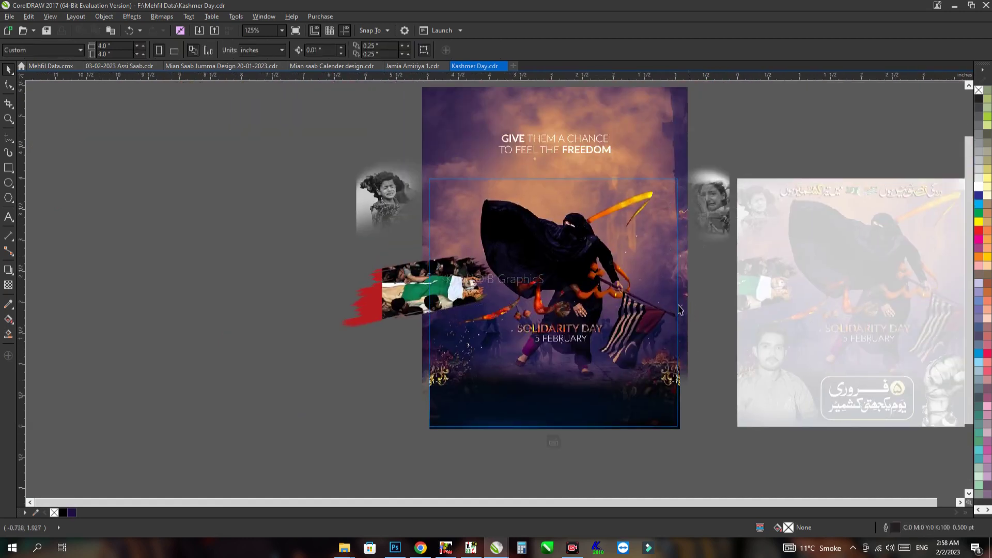
pyautogui.press('z')
pyautogui.moveTo(640, 286); pyautogui.dragTo(570, 298)
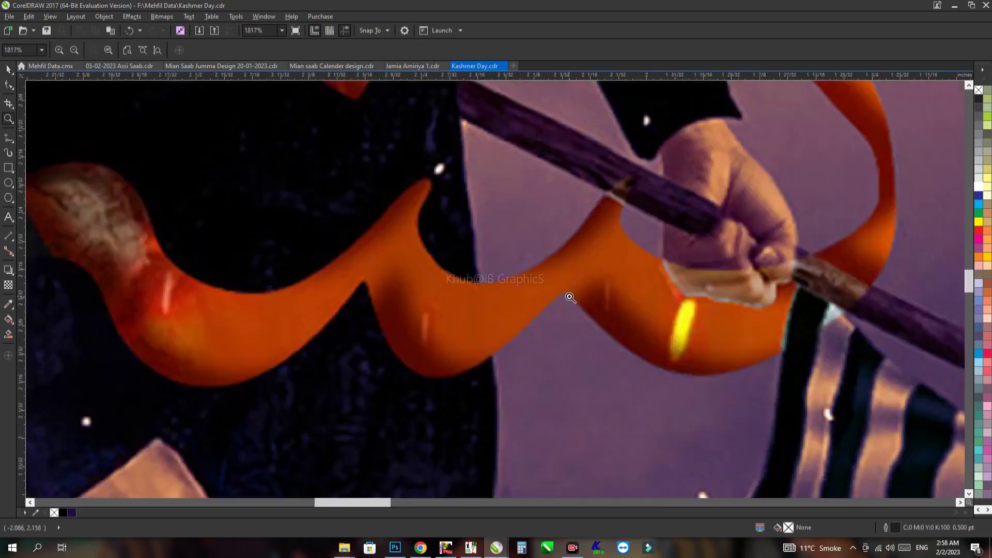
pyautogui.press('F4')
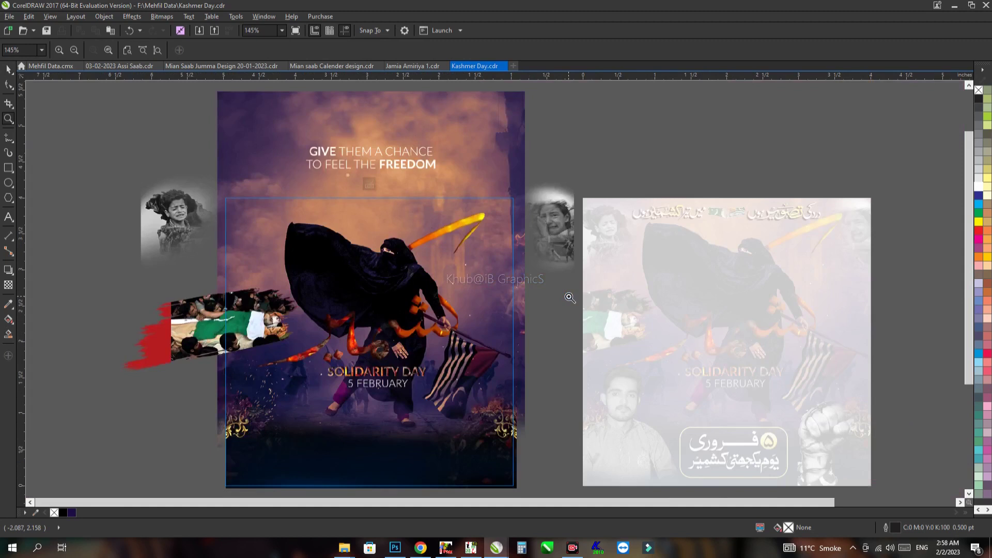
pyautogui.press('space')
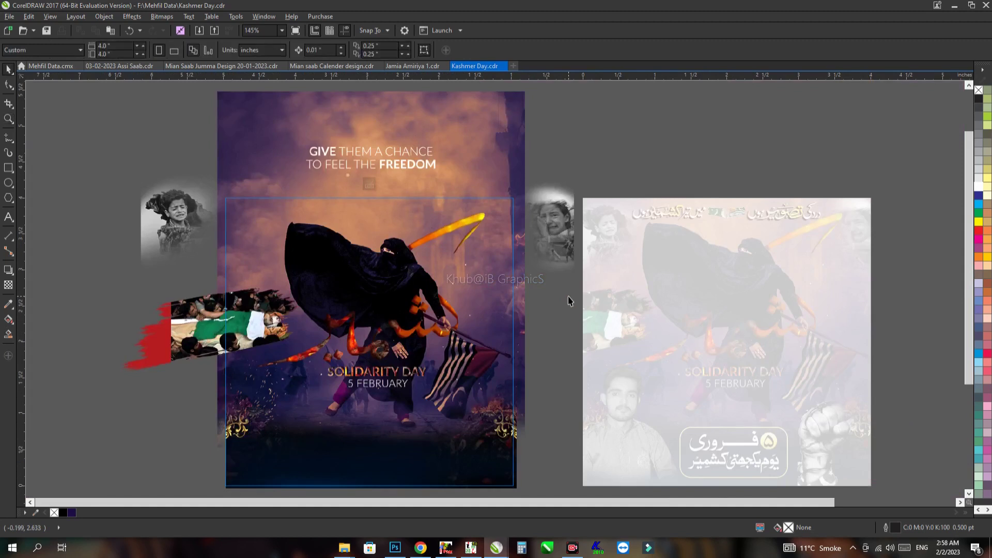
pyautogui.hotkey('ctrl', 'z')
pyautogui.hotkey('ctrl', 'z')
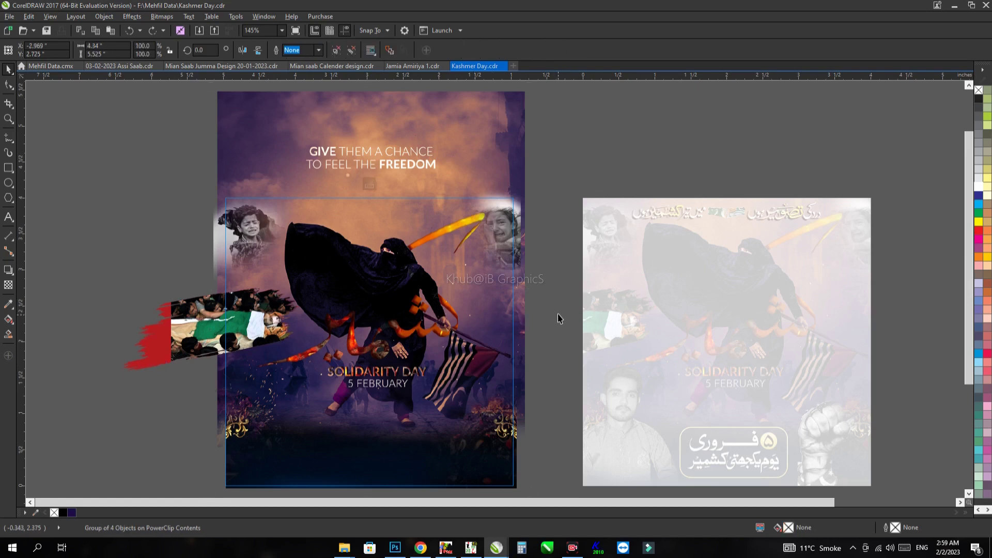
pyautogui.press('Escape')
# - Drag the background photo's top nodes down with the Shape tool, cutting off the GIVE THEM A CHANCE text
pyautogui.click(498, 215)
pyautogui.keyDown('ctrl'); pyautogui.click(457, 162); pyautogui.keyUp('ctrl')
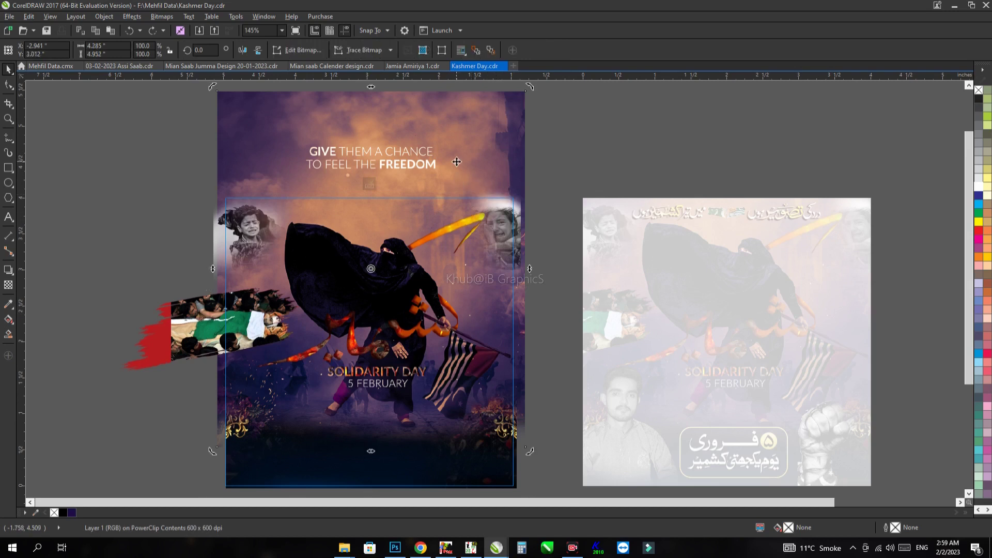
pyautogui.press('F10')
pyautogui.moveTo(579, 155); pyautogui.dragTo(192, 86)
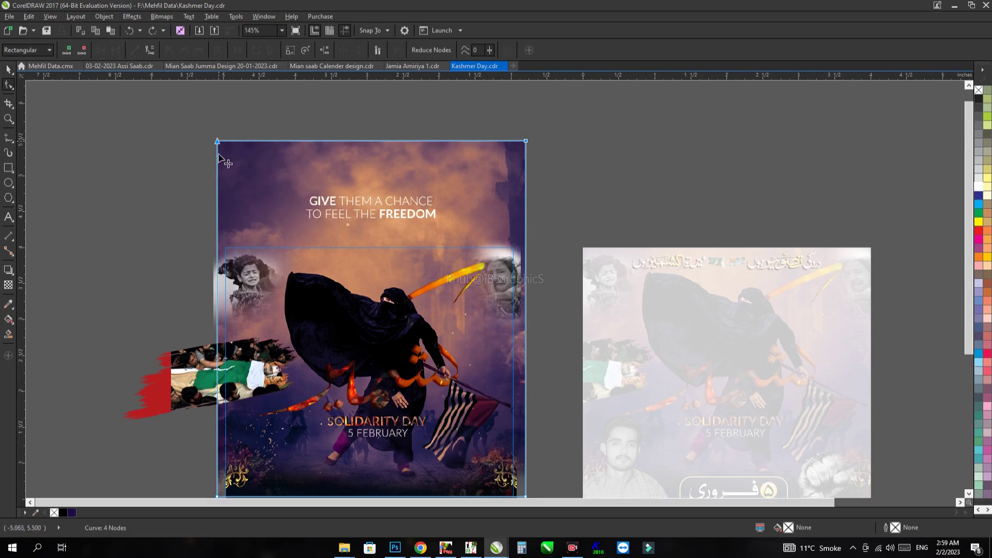
pyautogui.moveTo(218, 141)
pyautogui.mouseDown()
pyautogui.moveTo(217, 218)
pyautogui.moveTo(230, 239)
pyautogui.mouseUp()
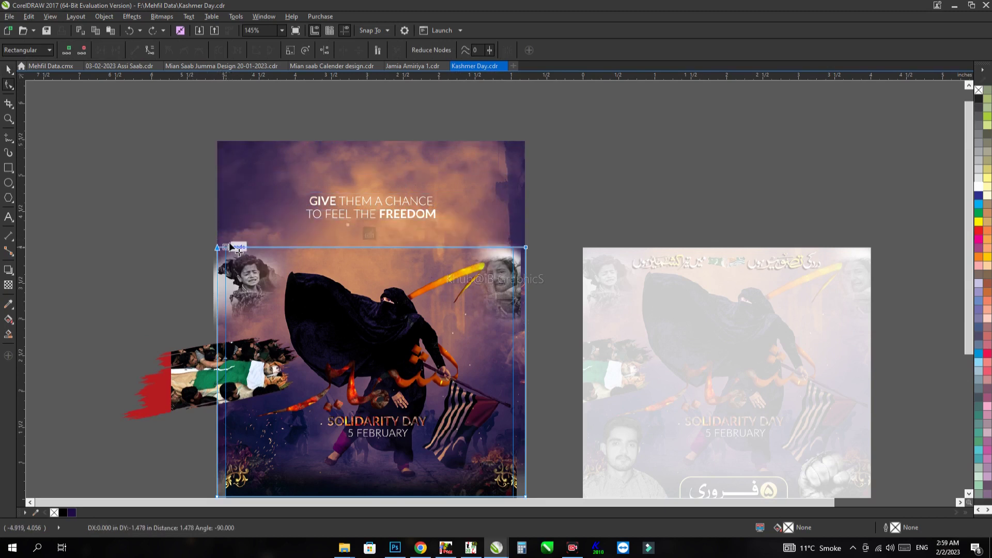
pyautogui.press('space')
pyautogui.click(219, 189)
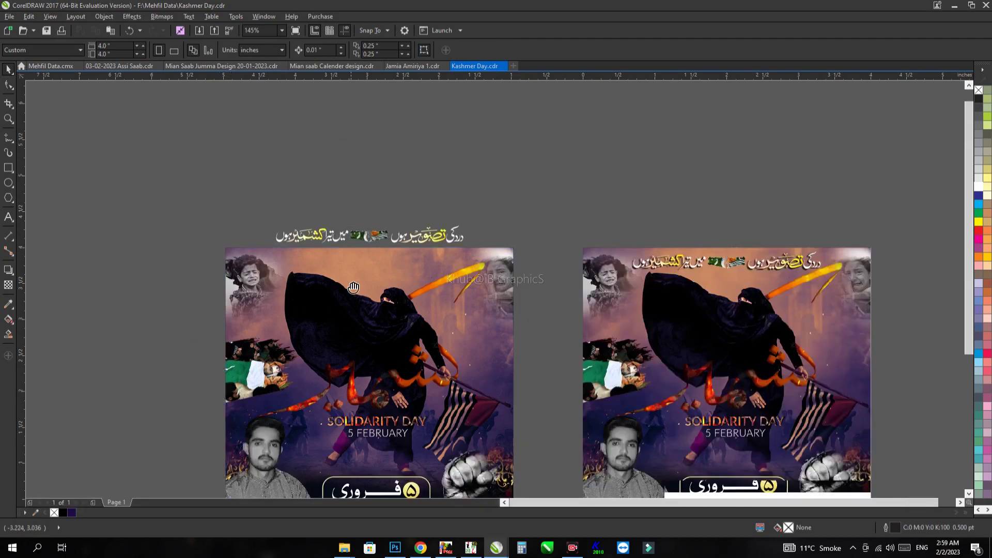
# - Right-drag a copy of the Urdu February 5 solidarity badge just below the poster
pyautogui.scroll(-3, 348, 279)
pyautogui.moveTo(389, 387); pyautogui.dragTo(411, 452)
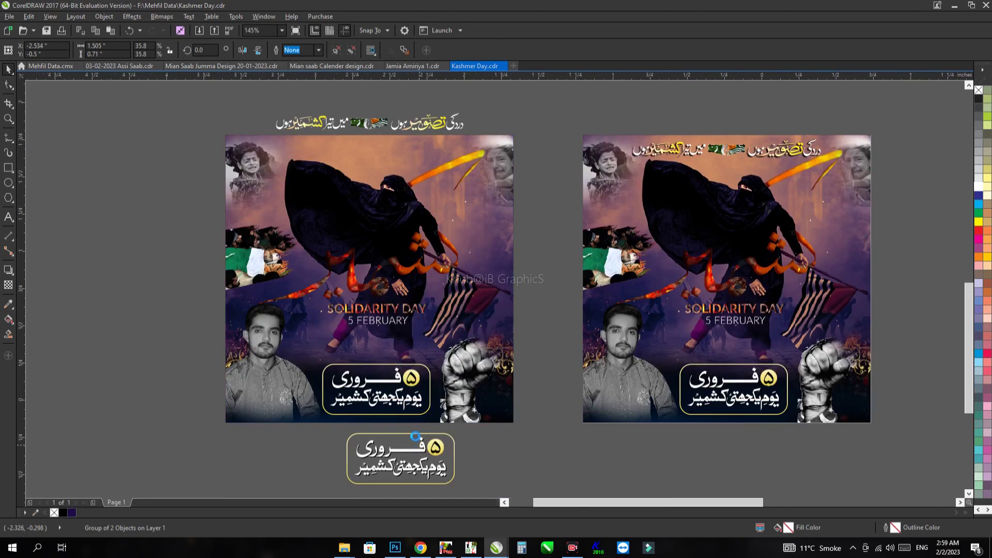
pyautogui.scroll(3, 418, 445)
pyautogui.scroll(1, 413, 430)
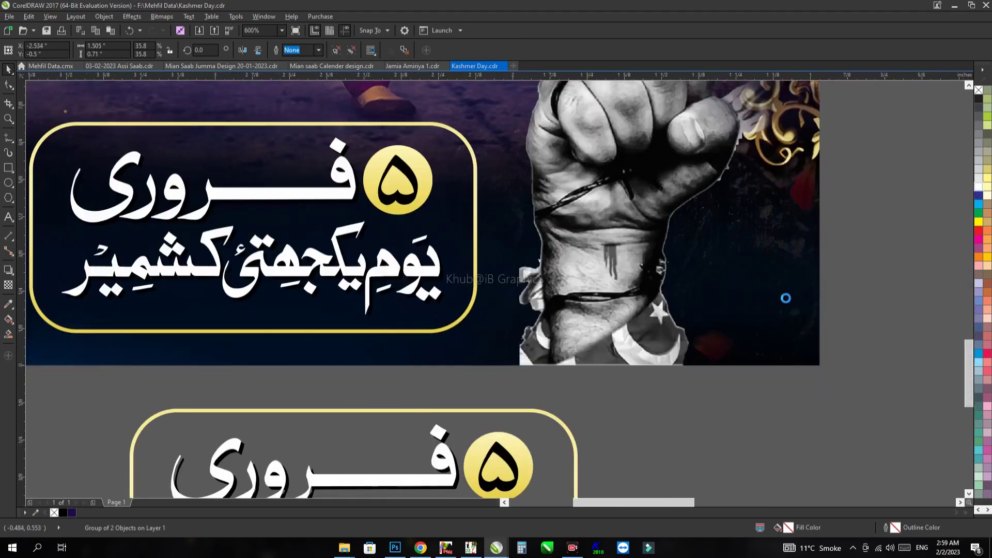
pyautogui.click(979, 187)
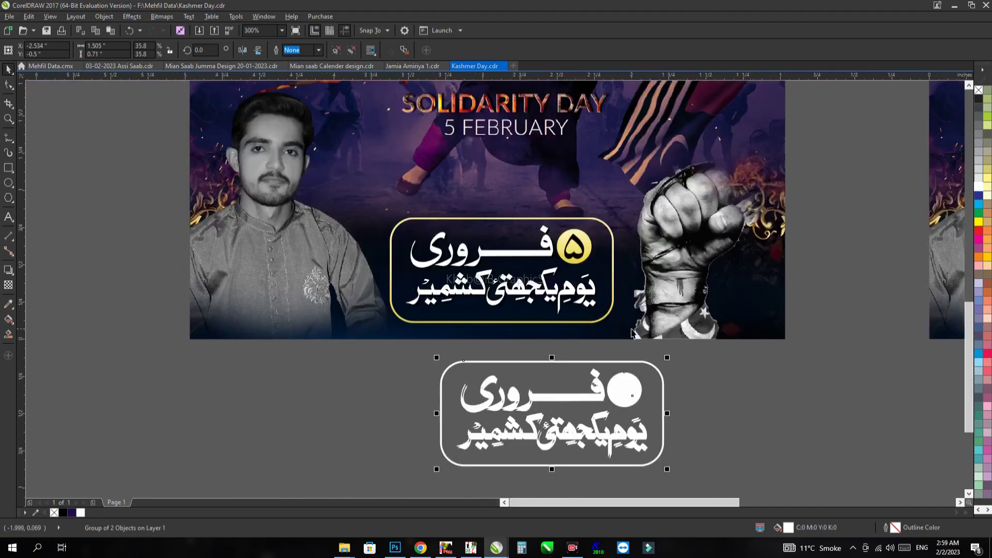
pyautogui.keyDown('ctrl'); pyautogui.click(589, 361); pyautogui.keyUp('ctrl')
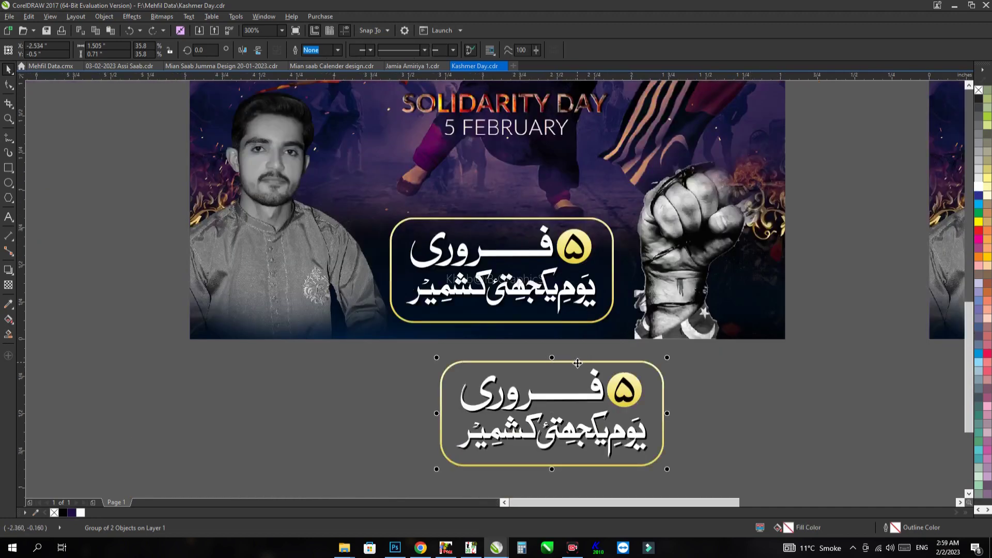
pyautogui.click(977, 222)
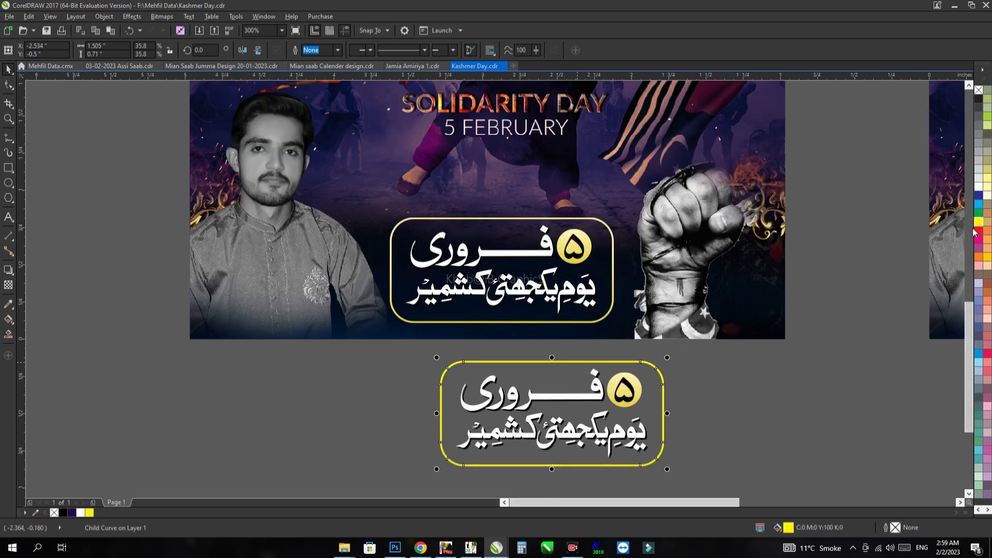
pyautogui.press('F11')
pyautogui.press('Return')
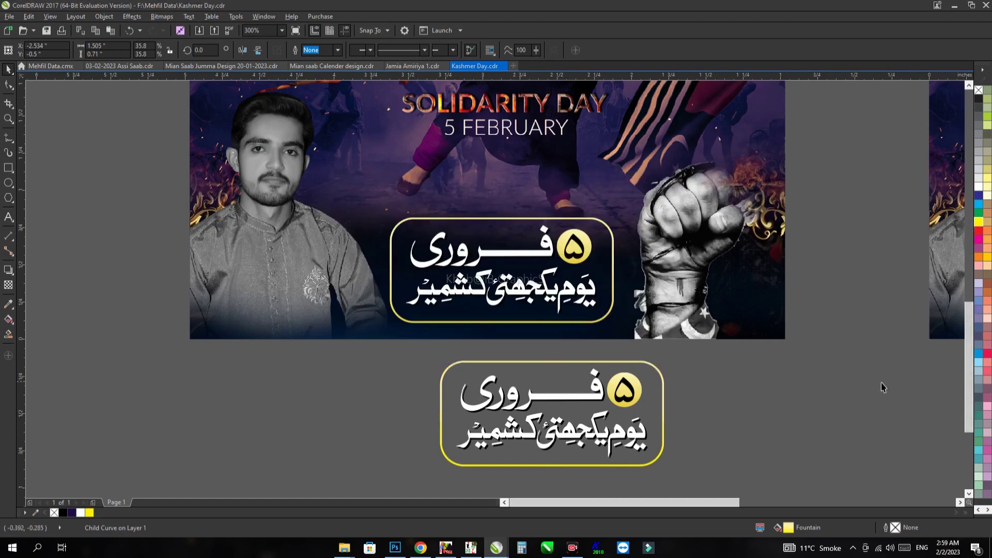
pyautogui.press('z')
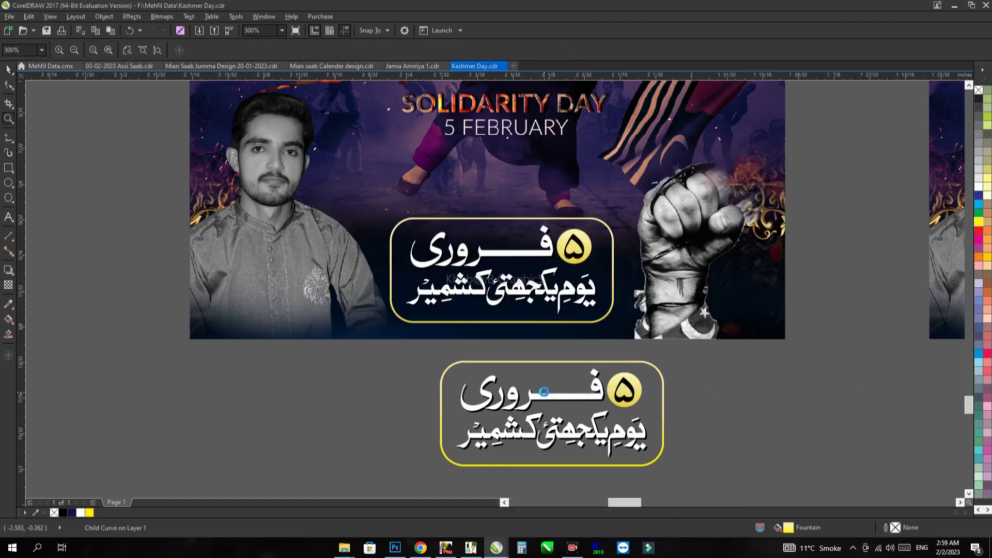
pyautogui.moveTo(548, 365); pyautogui.dragTo(664, 416)
pyautogui.press('space')
pyautogui.keyDown('ctrl'); pyautogui.click(666, 367); pyautogui.keyUp('ctrl')
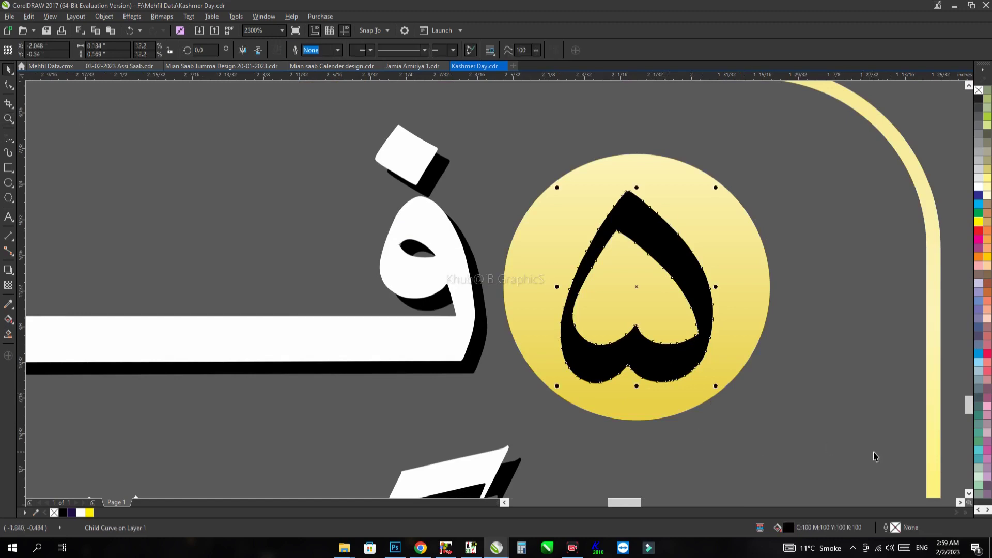
pyautogui.click(759, 342)
pyautogui.keyDown('ctrl'); pyautogui.click(754, 338); pyautogui.keyUp('ctrl')
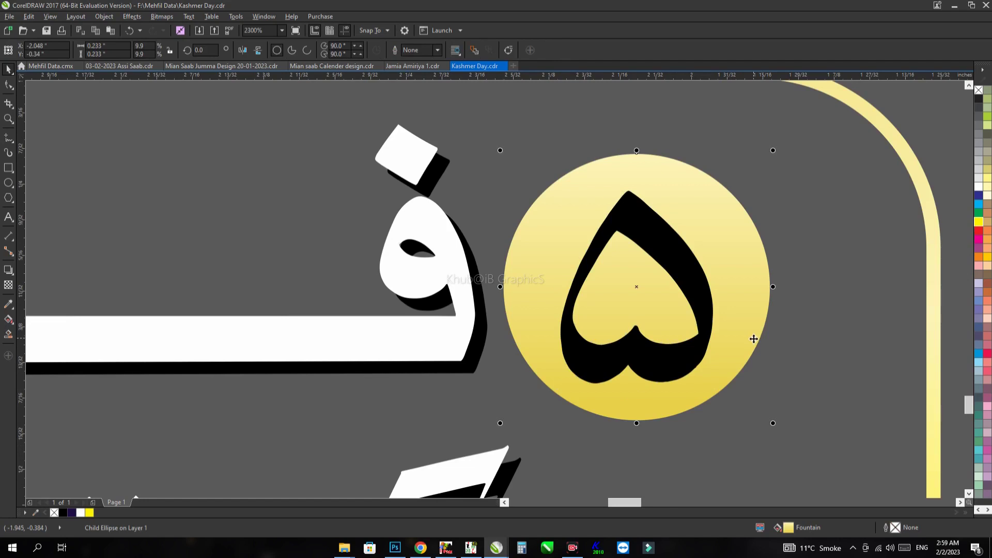
pyautogui.press('F11')
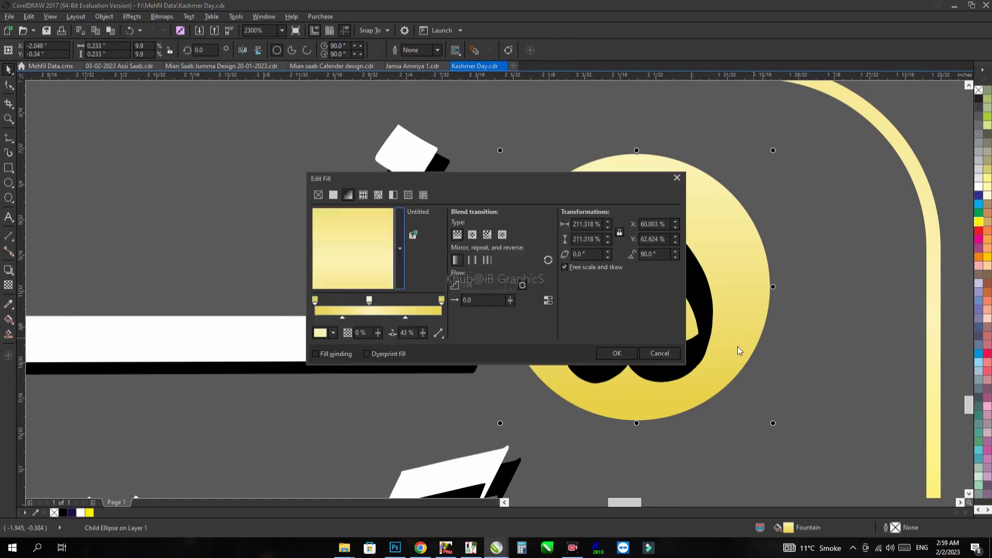
pyautogui.press('Return')
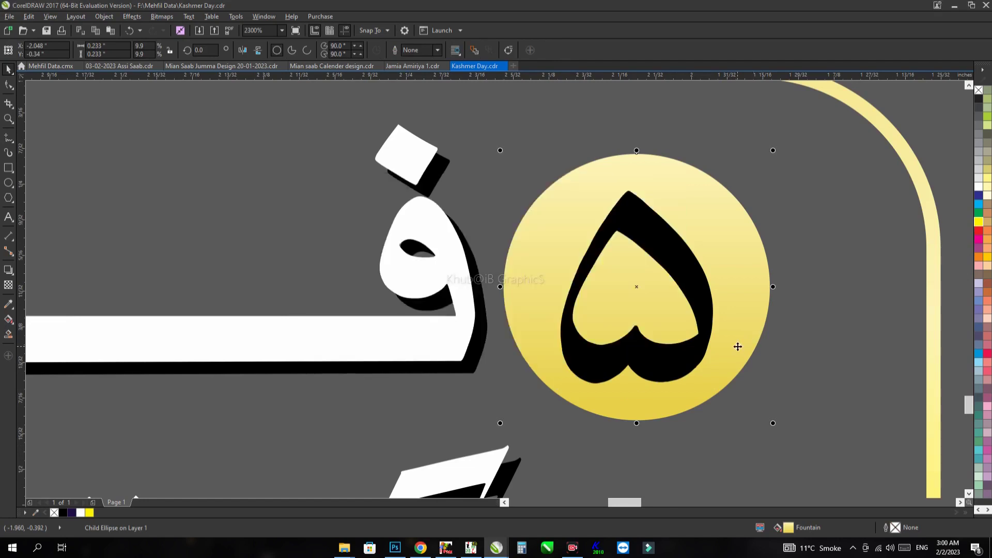
pyautogui.press('F4')
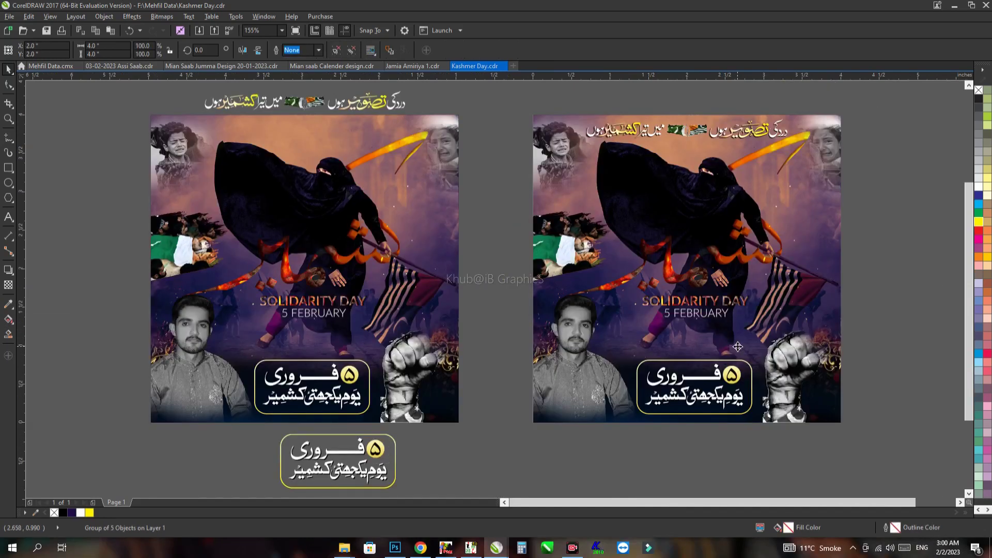
# - Drop the right-hand poster back in place and pan to show both posters
pyautogui.moveTo(739, 347); pyautogui.dragTo(744, 347)
pyautogui.click(653, 443)
pyautogui.click(629, 447)
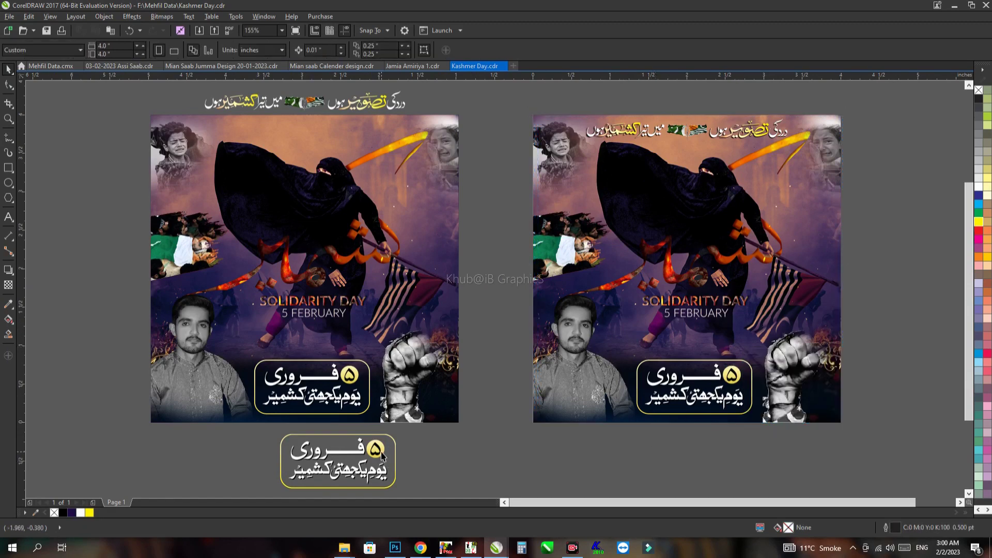
pyautogui.moveTo(473, 452); pyautogui.dragTo(553, 397)
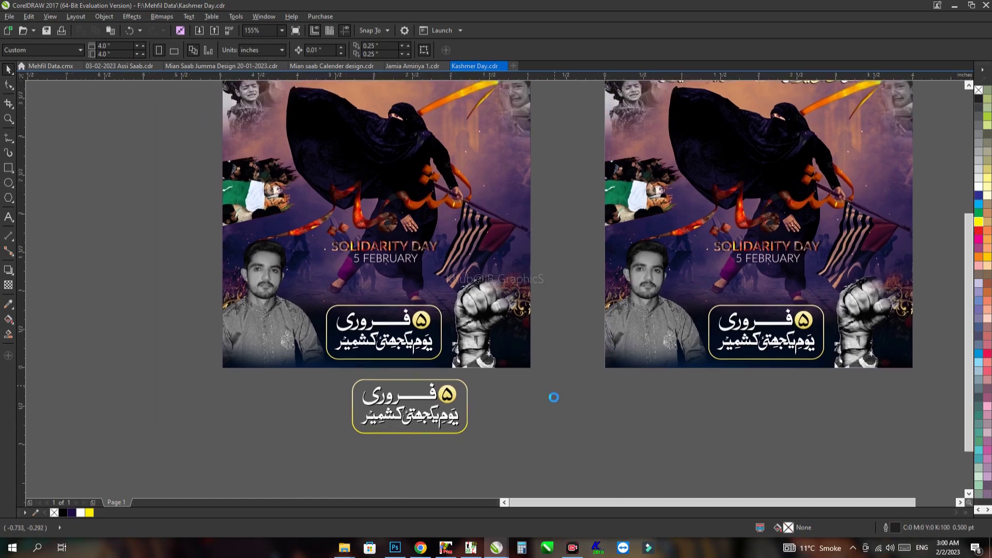
pyautogui.scroll(-2, 555, 402)
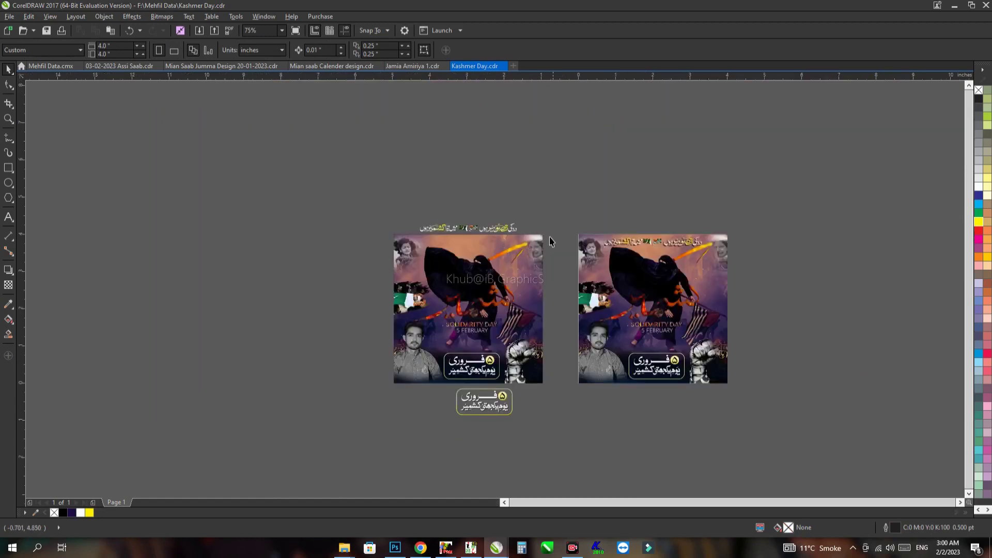
# - Marquee-delete the left poster and spare badge, then zoom to the remaining poster
pyautogui.moveTo(552, 206); pyautogui.dragTo(240, 424)
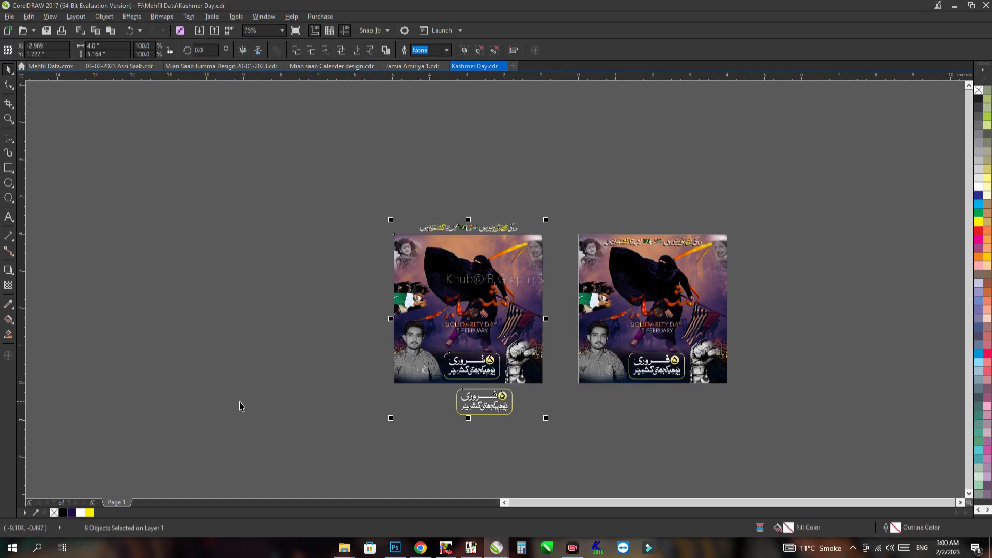
pyautogui.press('Delete')
pyautogui.hotkey('shift', 'F4')
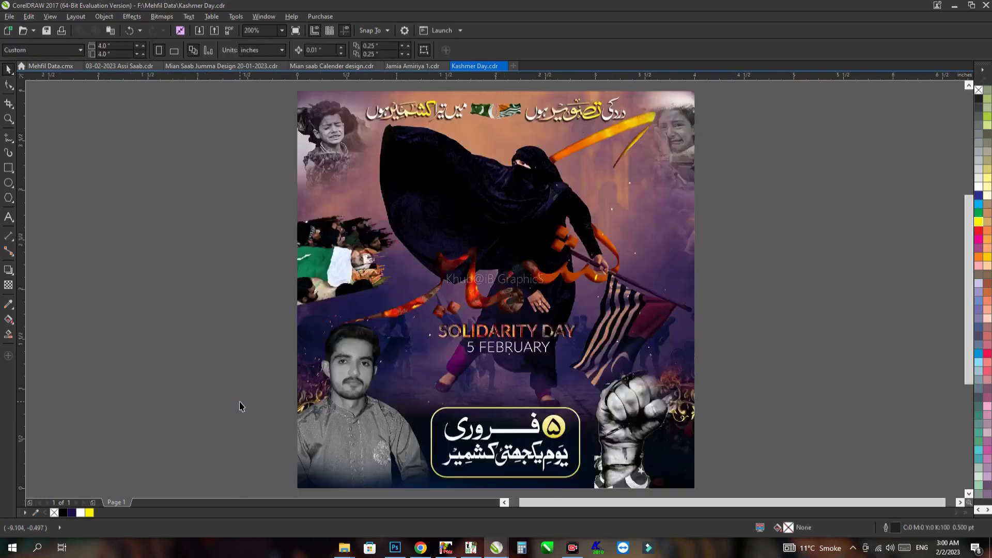
pyautogui.click(499, 290)
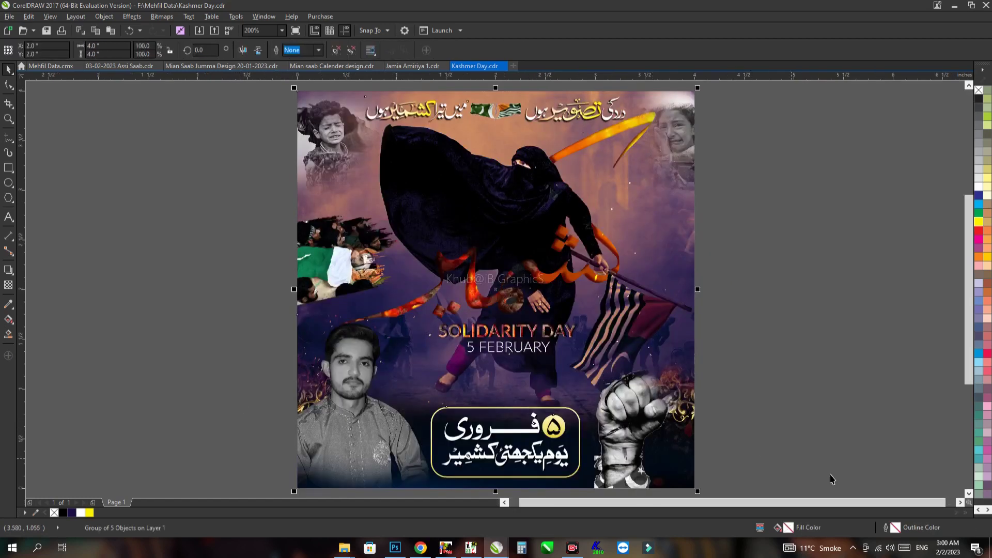